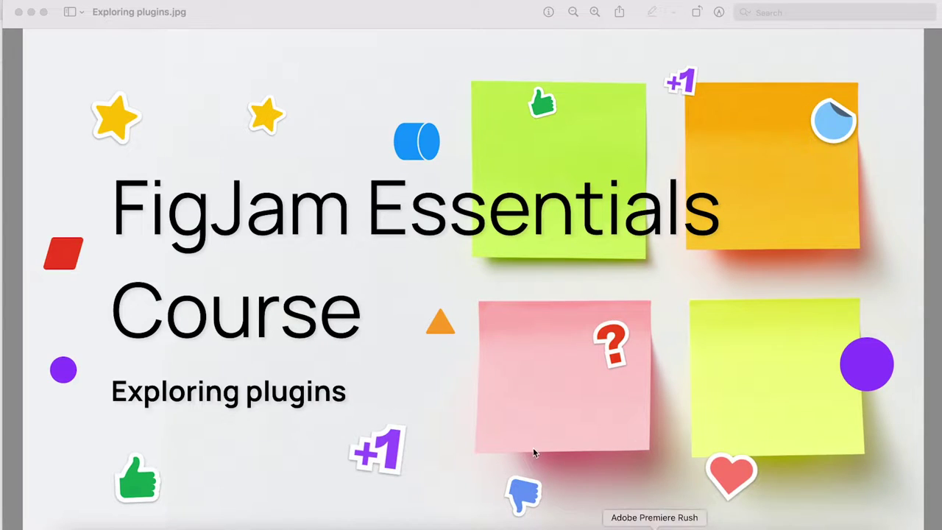
Step: Minimize the FigJam Essentials Course title image in Preview to reveal the FigJam board
left_click(31, 12)
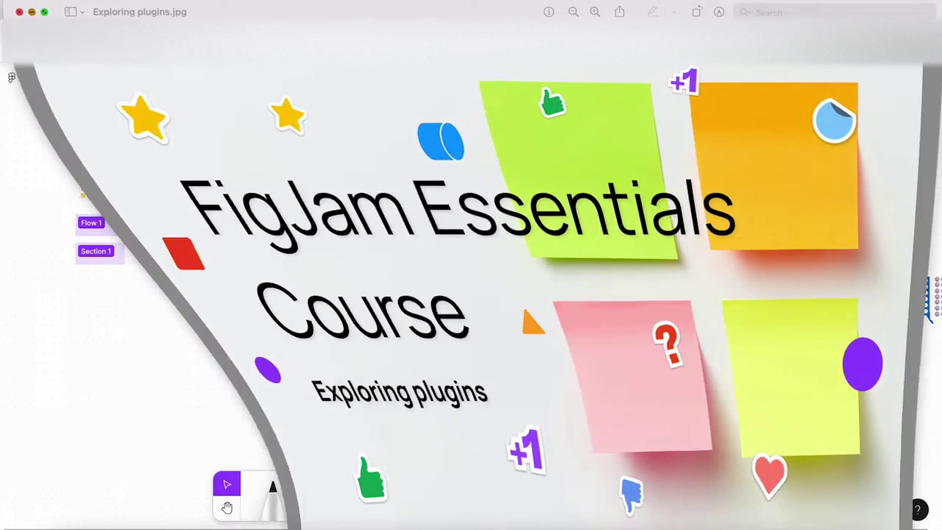
Step: Open the resources panel on its Plugins tab, showing Find and Replace under Recents
scroll(510, 359, "left", 2)
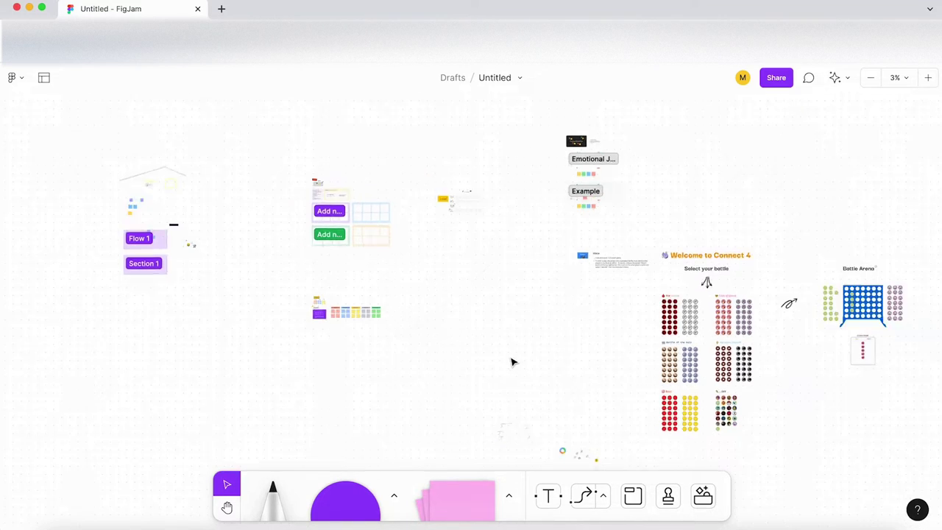
scroll(296, 434, "down", 2)
scroll(292, 429, "up", 5)
scroll(291, 429, "up", 2)
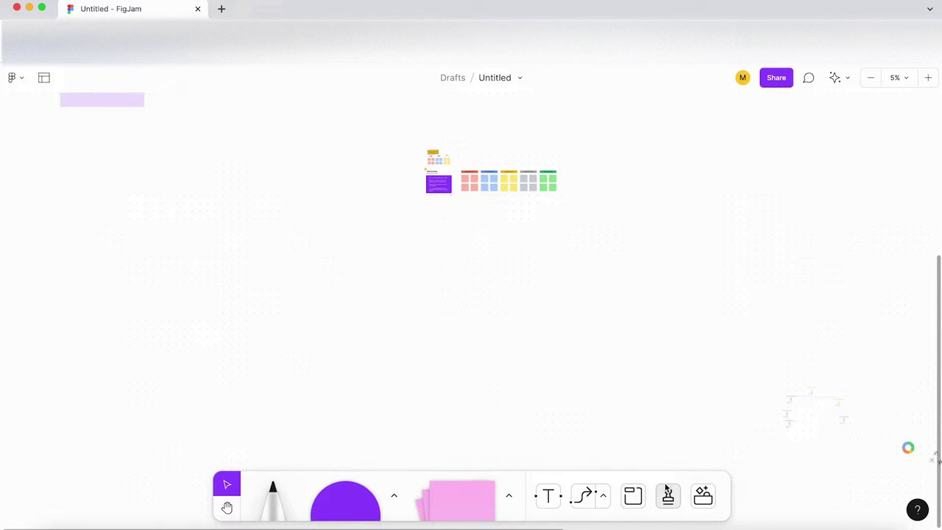
left_click(703, 496)
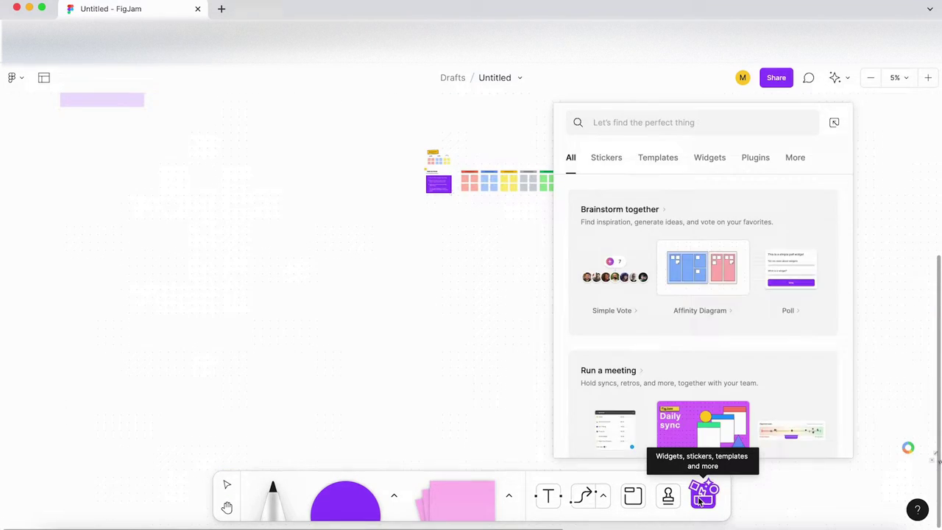
left_click(758, 158)
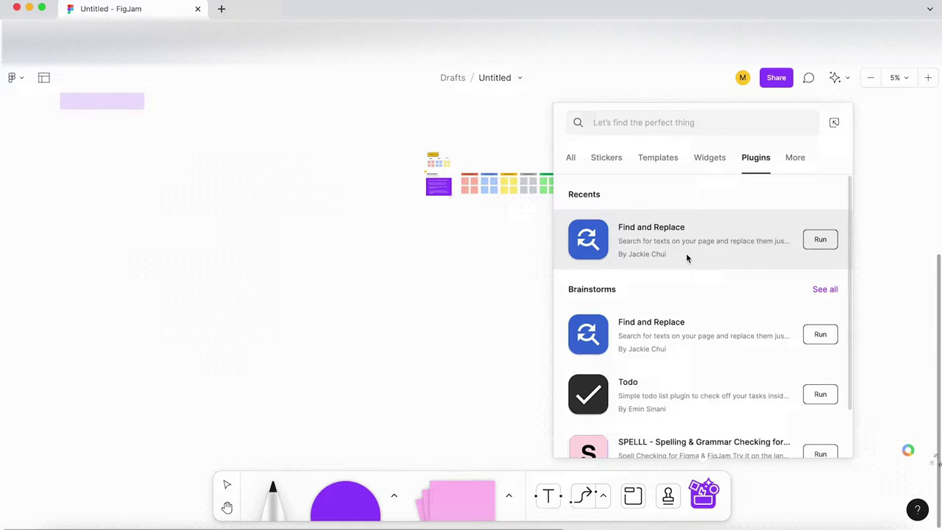
scroll(686, 257, "down", 10)
scroll(688, 259, "up", 10)
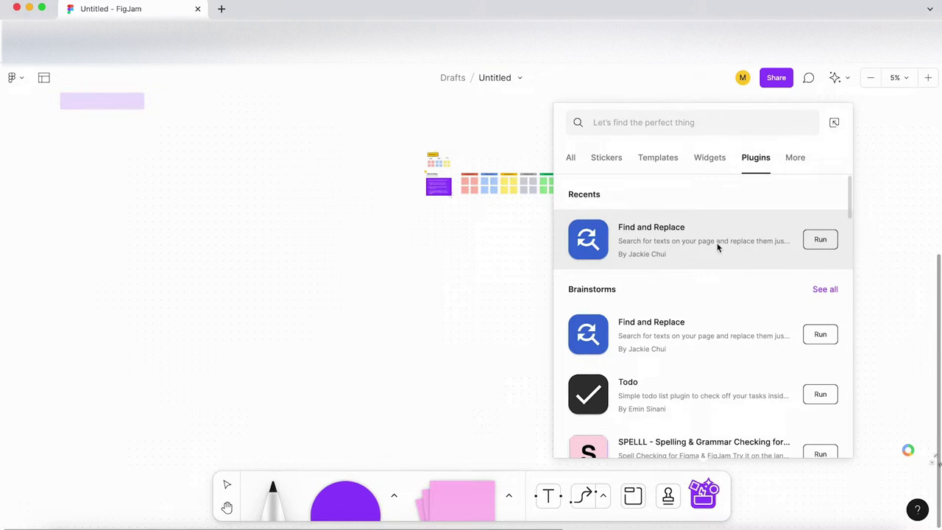
Step: Run Find and Replace and search the board for 'the', then for '!'
left_click(821, 243)
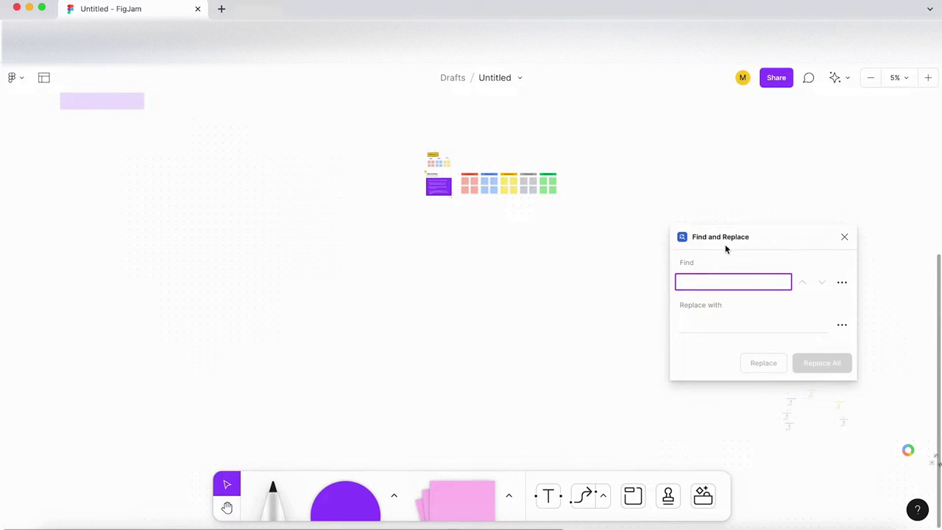
left_click_drag(725, 249, 617, 243)
left_click(553, 283)
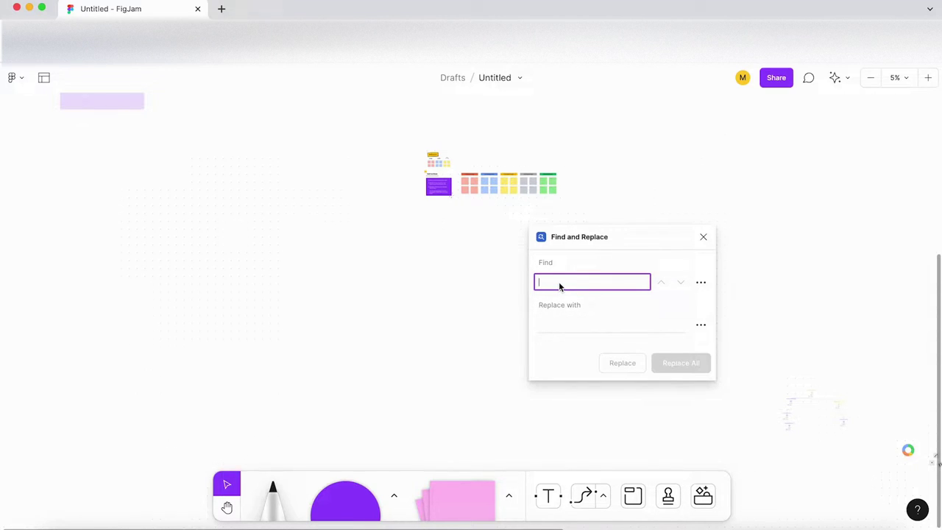
type("the")
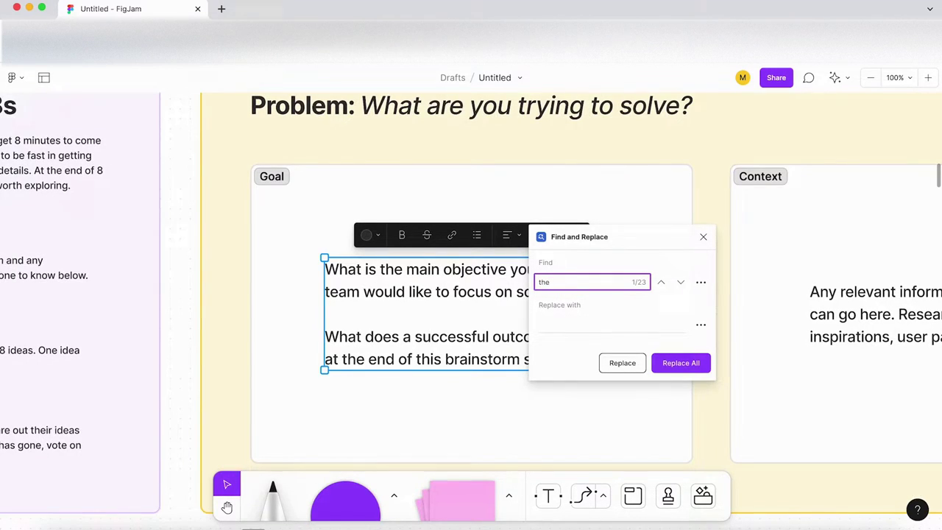
key("BackSpace")
key("BackSpace")
key("BackSpace")
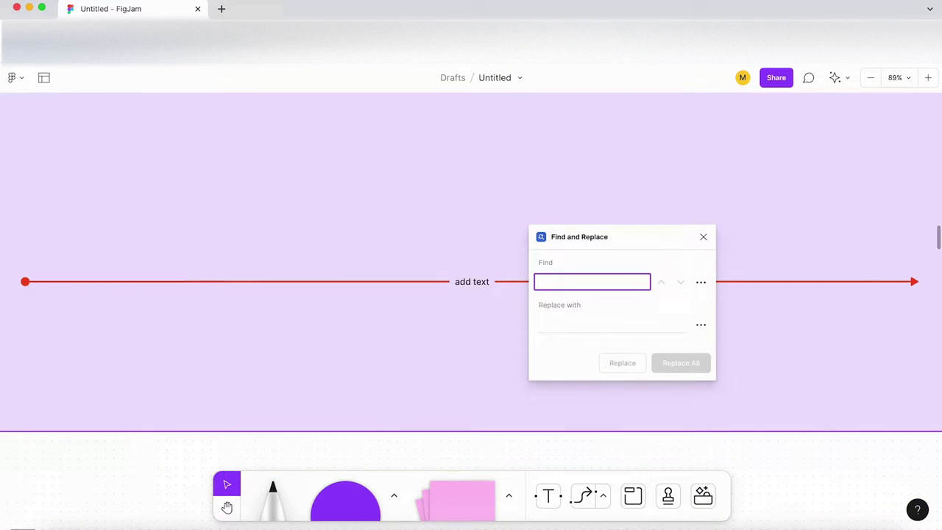
type("!")
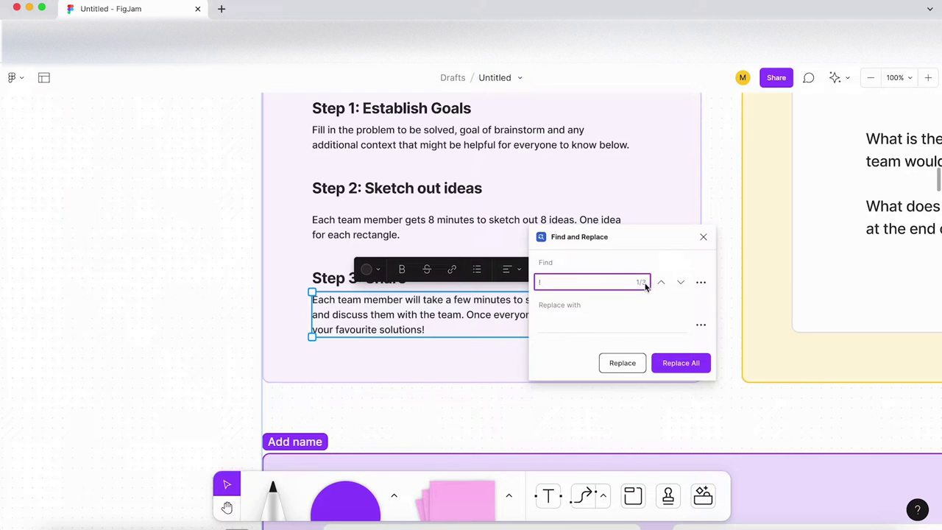
Step: Cycle back and forth through the three '!' matches on the board
left_click(679, 285)
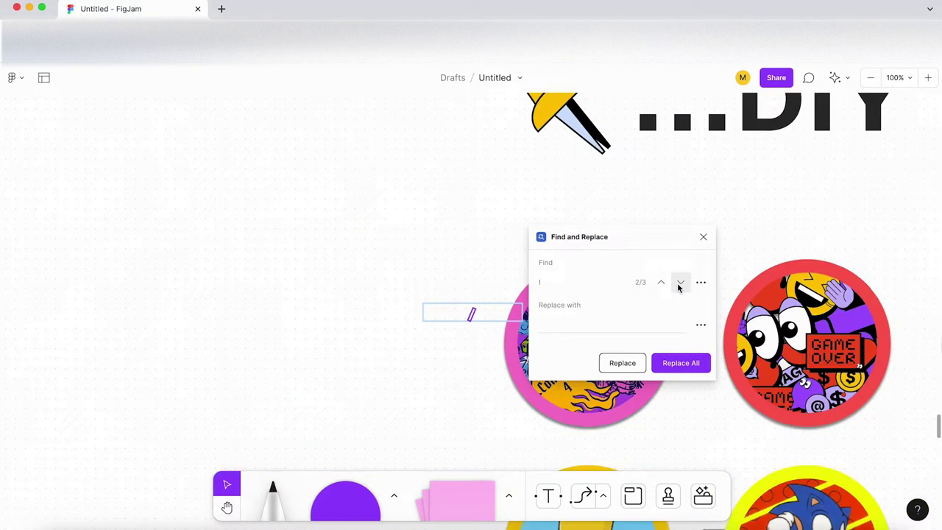
left_click(679, 286)
left_click(661, 283)
left_click(661, 283)
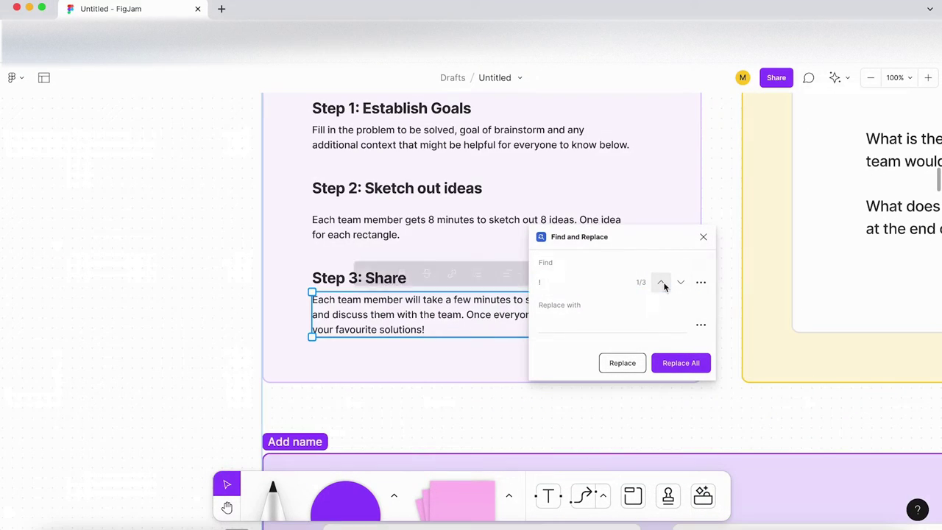
left_click(563, 326)
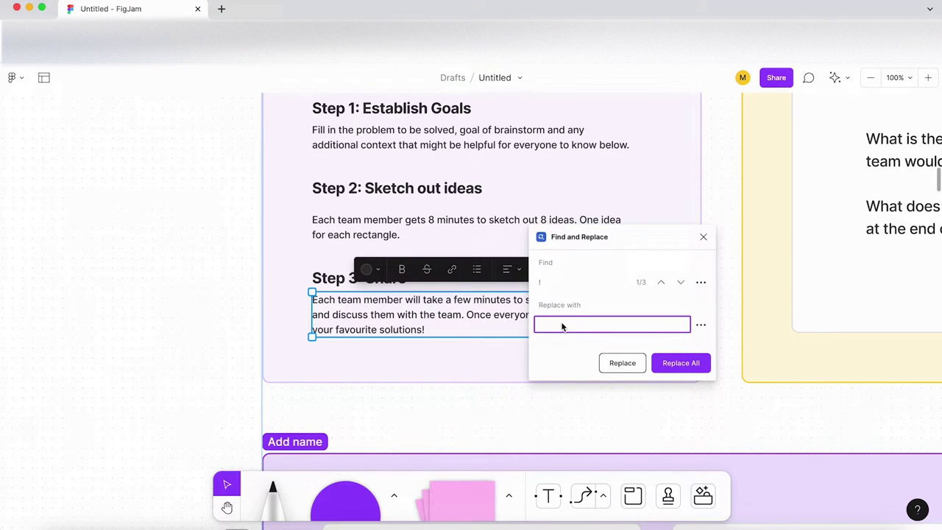
left_click(660, 283)
left_click(661, 283)
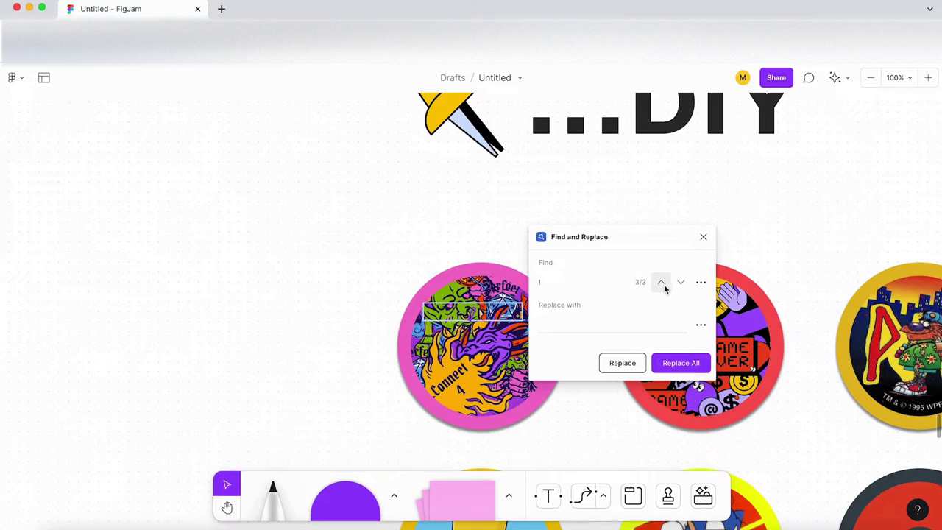
left_click(661, 283)
left_click(660, 282)
left_click(661, 282)
left_click(658, 285)
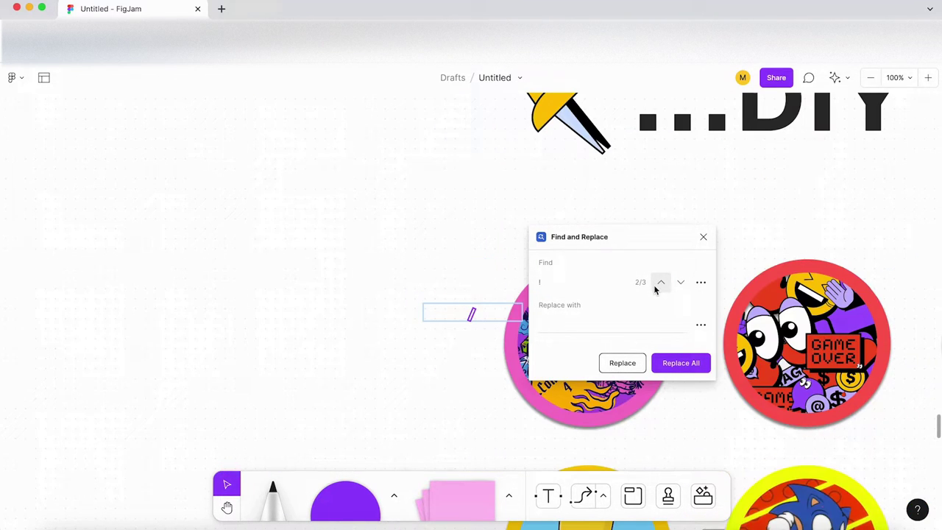
left_click(660, 284)
Step: Close Find and Replace and zoom out to view the whole template
left_click(703, 237)
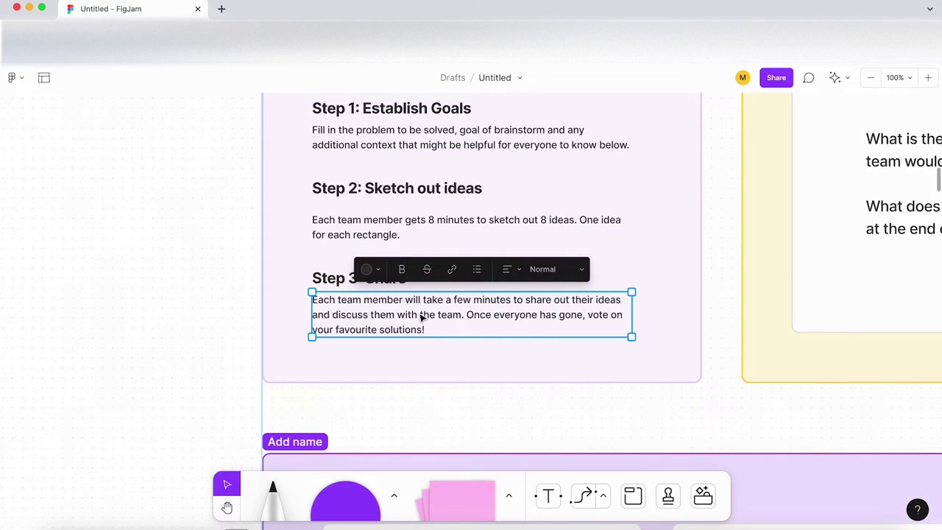
scroll(422, 318, "down", 5)
scroll(290, 362, "down", 5)
scroll(316, 358, "down", 3)
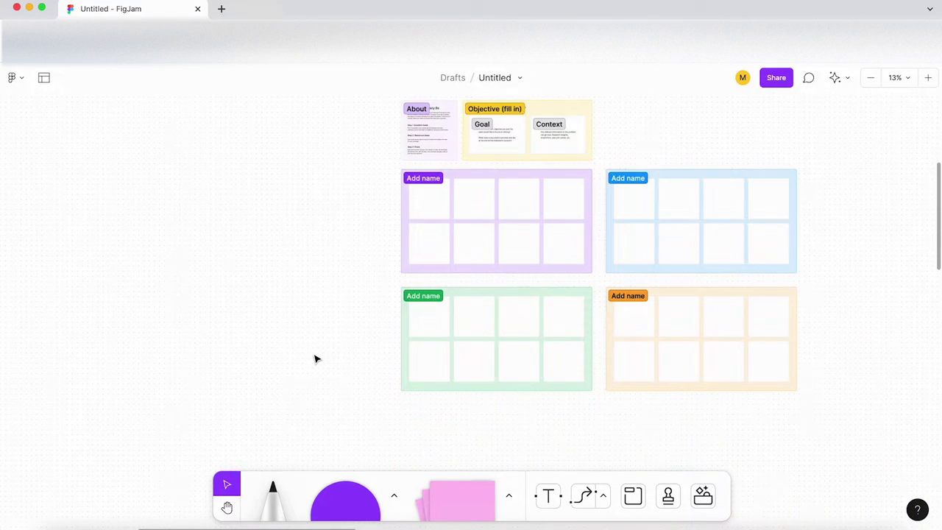
scroll(409, 426, "down", 5)
scroll(409, 425, "down", 3)
Step: Launch the Todo plugin and add a task named 'task 1'
left_click(703, 495)
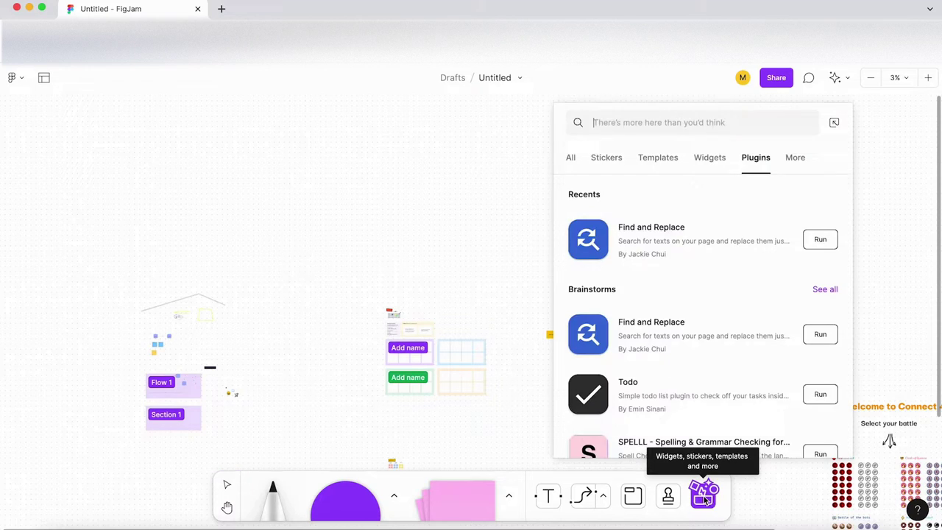
scroll(760, 277, "down", 2)
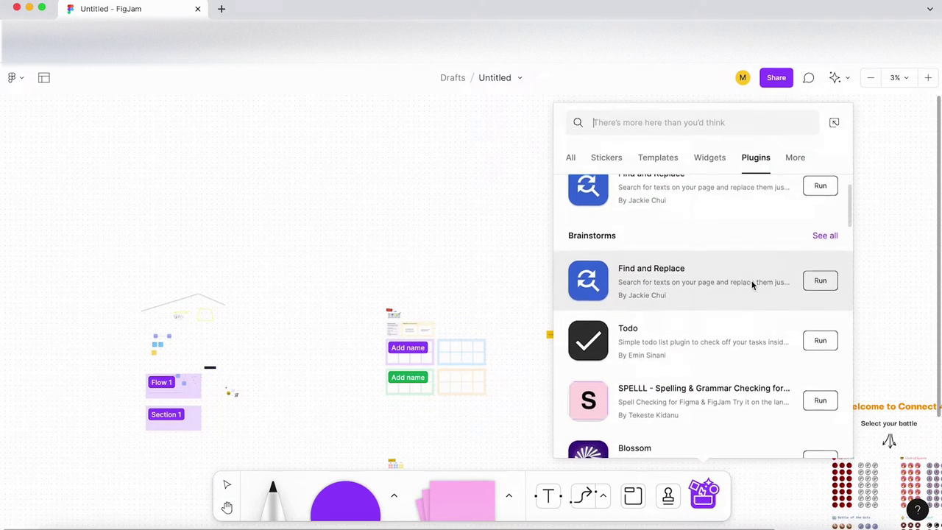
scroll(751, 280, "down", 4)
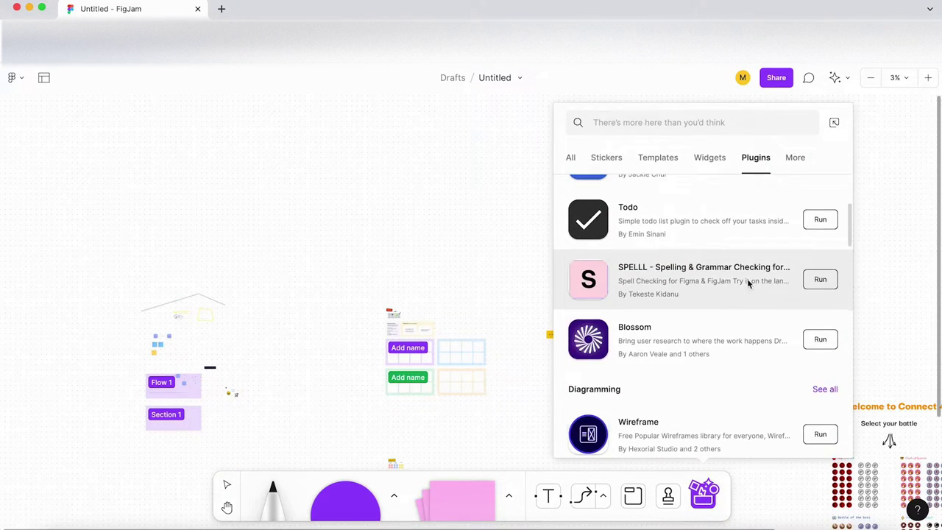
left_click(818, 220)
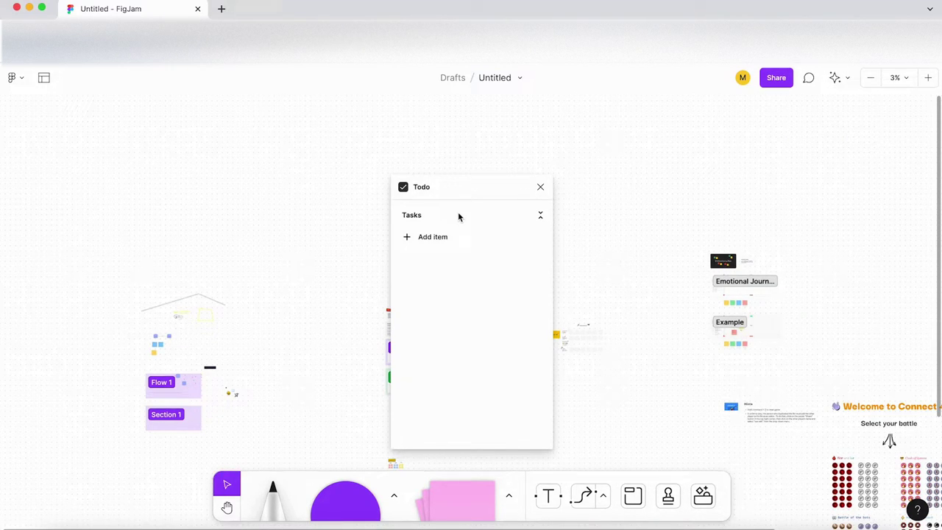
left_click_drag(471, 192, 603, 164)
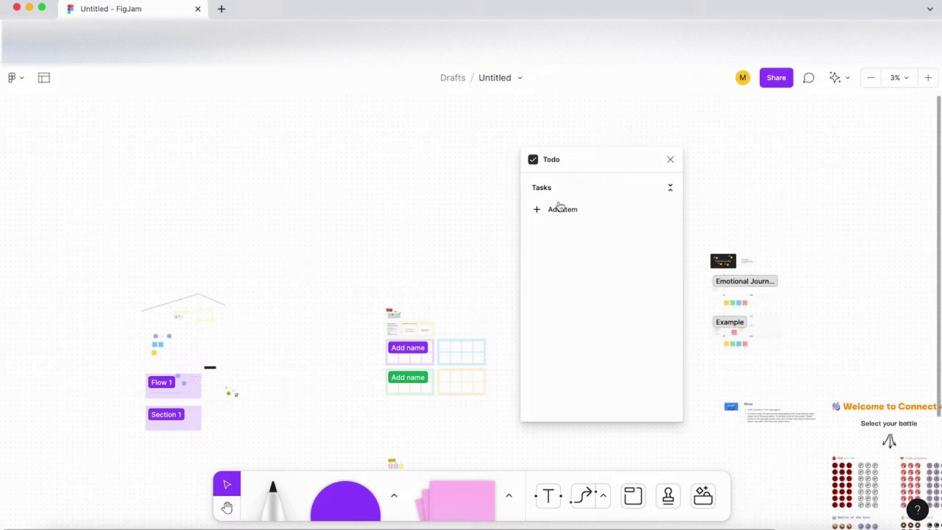
left_click(537, 211)
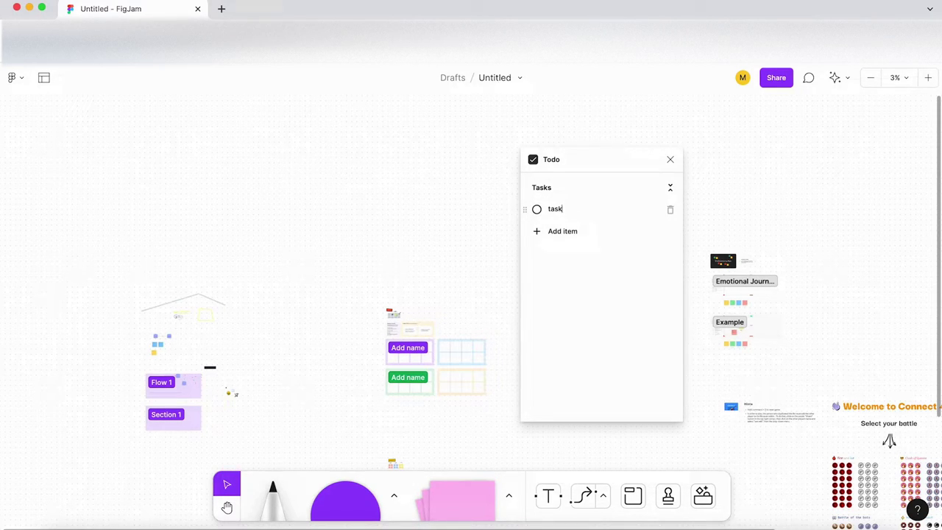
type("task 1")
Step: Add a second and third task, then mark tasks 1 and 2 completed
left_click(546, 233)
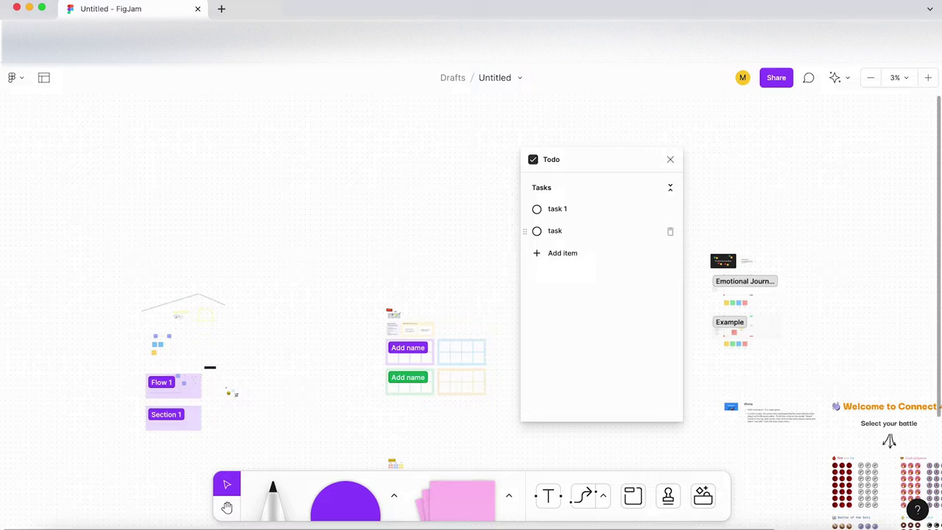
left_click(538, 254)
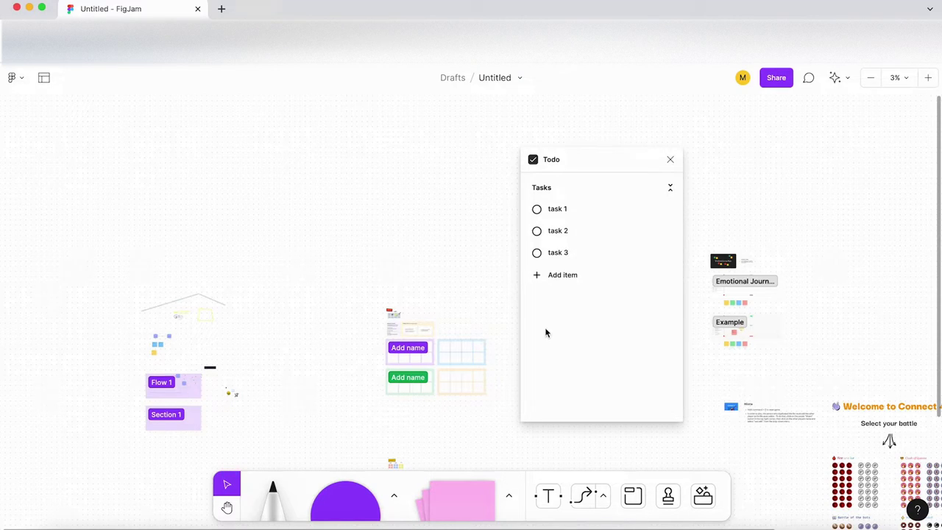
left_click(537, 210)
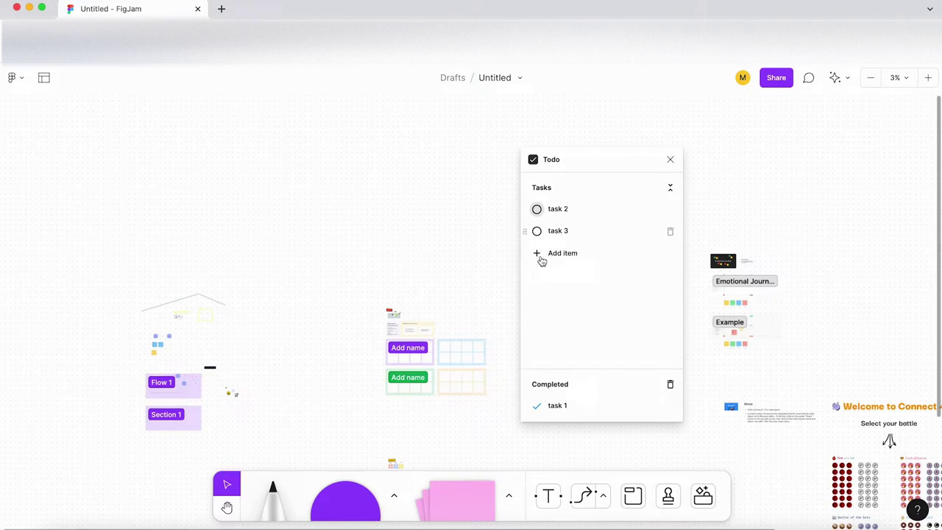
left_click(537, 209)
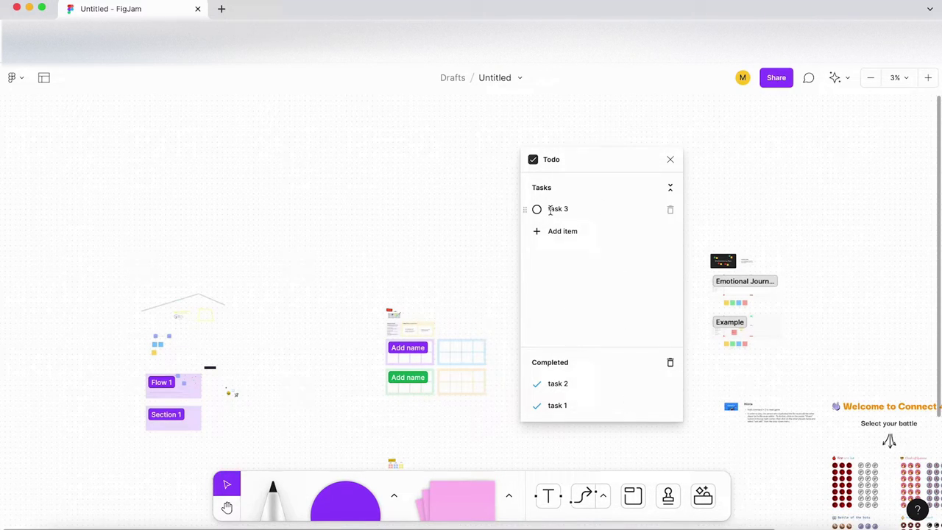
Step: Check off task 3 and close the Todo window
left_click_drag(586, 161, 556, 168)
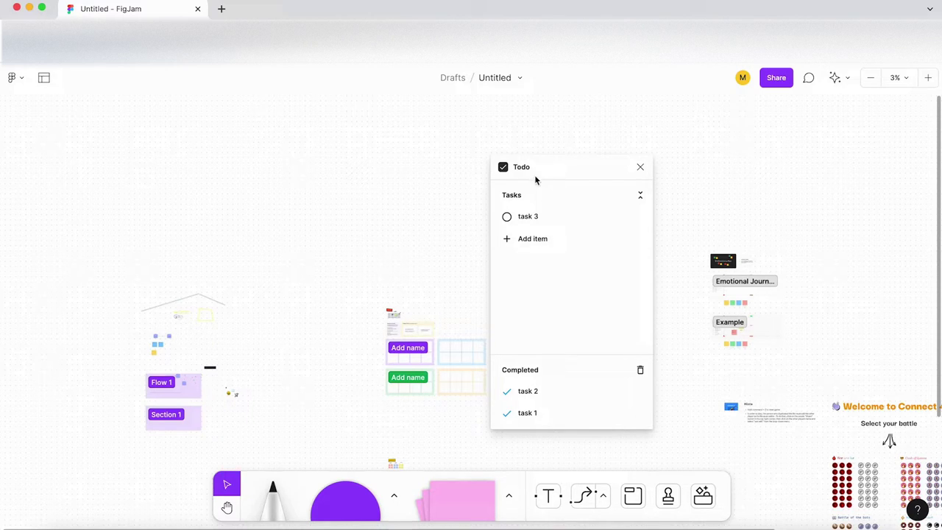
left_click(507, 218)
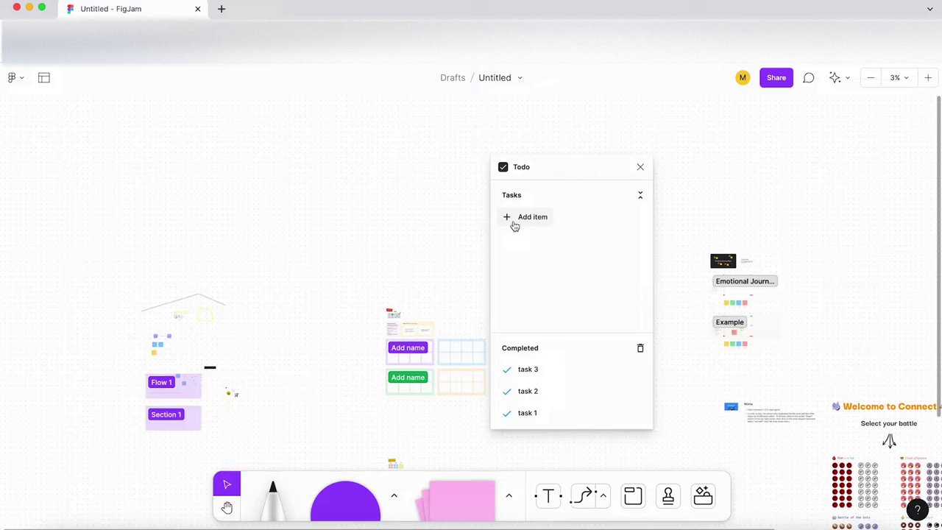
left_click(640, 167)
scroll(482, 289, "down", 5)
scroll(483, 289, "down", 2)
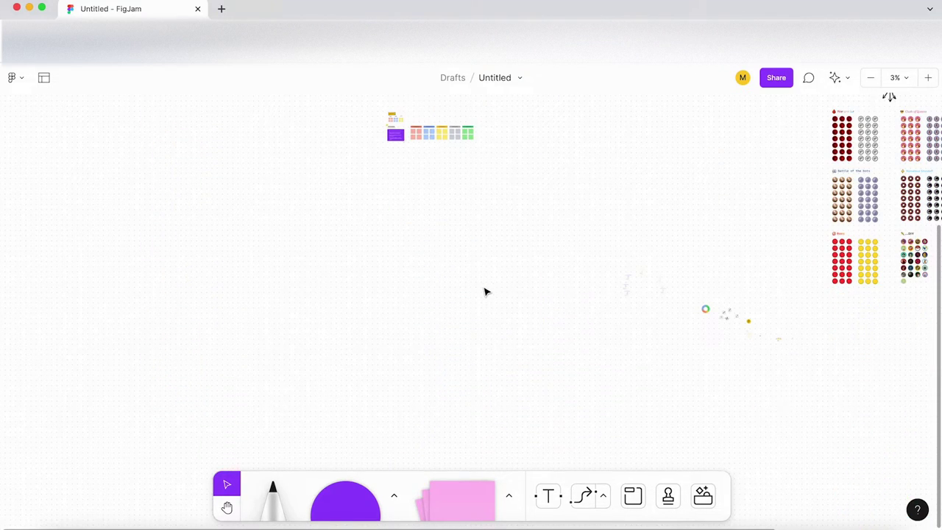
Step: Run the SPELLL spell-check plugin and dismiss its licence-key prompt
left_click(704, 495)
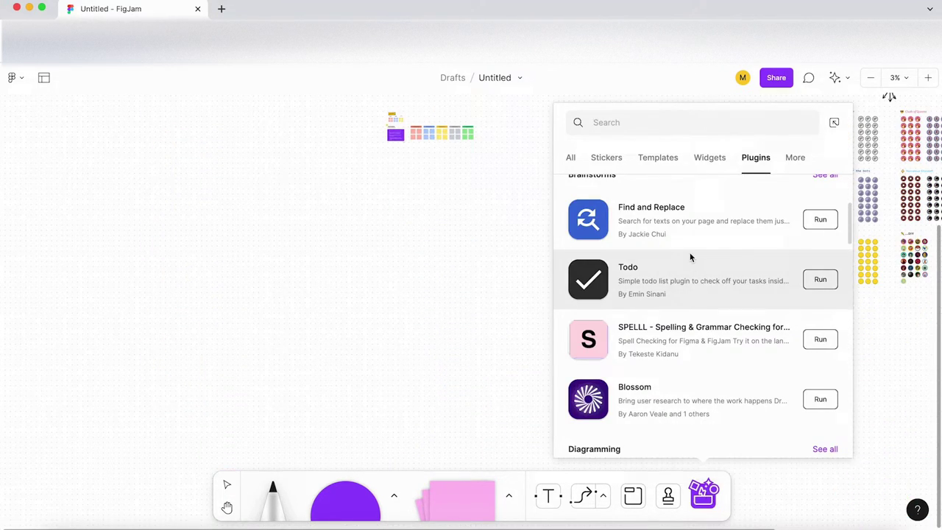
scroll(758, 309, "down", 1)
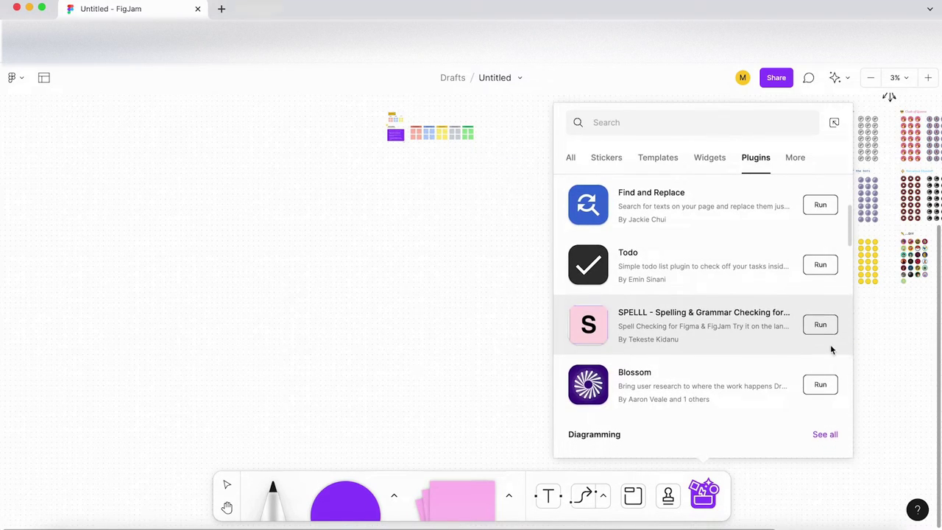
left_click(826, 326)
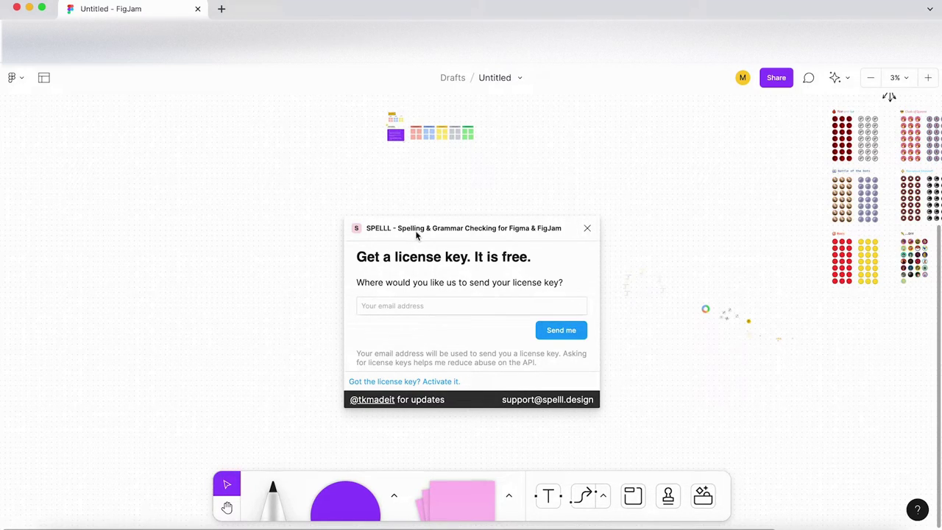
left_click(587, 229)
Step: Reopen the plugins browser and scroll down to Diagramming plugins like Wireframe
left_click(703, 495)
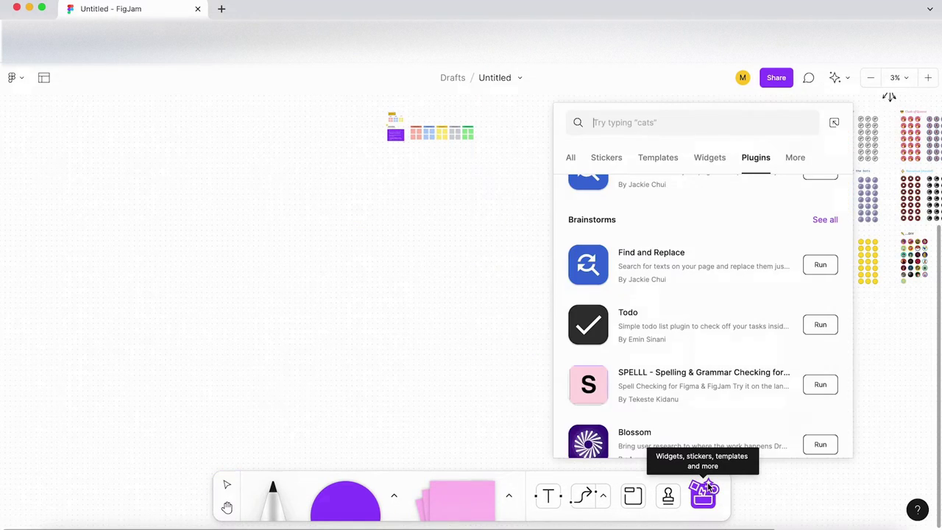
scroll(719, 328, "down", 2)
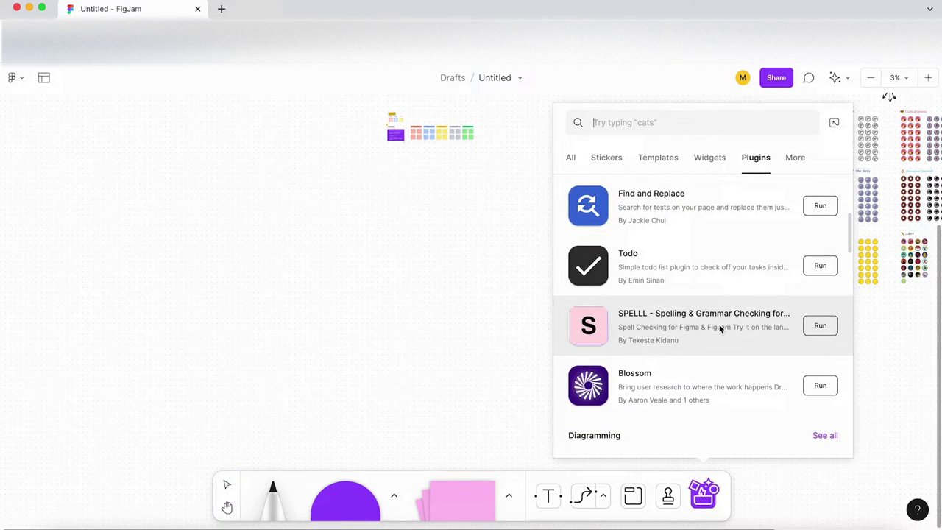
scroll(720, 329, "down", 1)
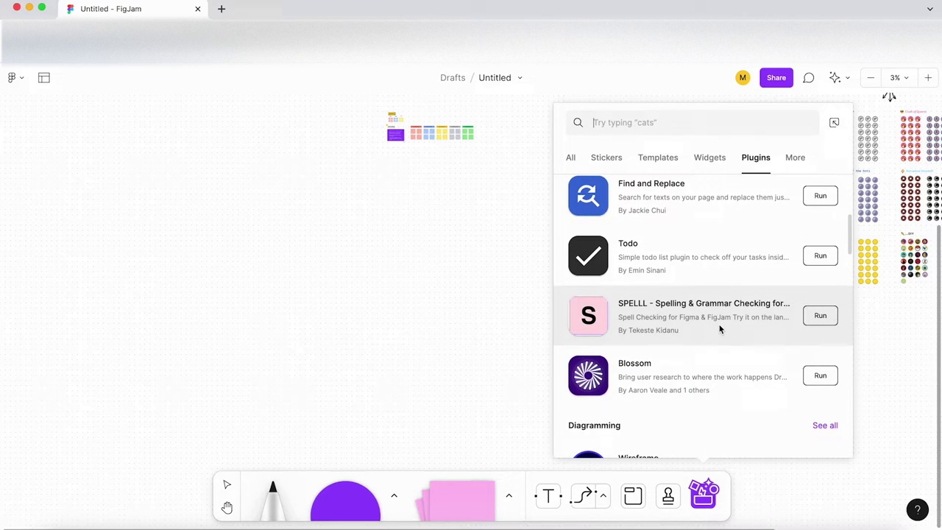
scroll(719, 329, "down", 5)
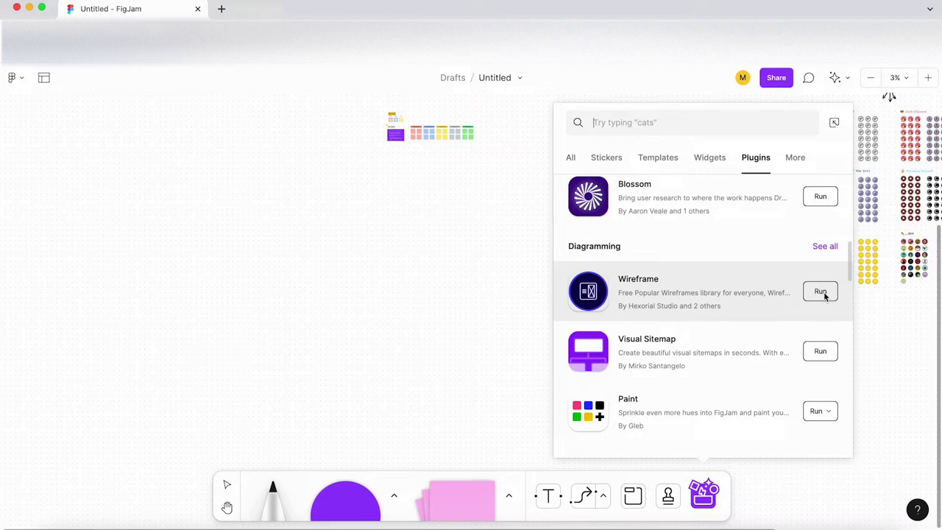
Step: Insert the WireFlow Map kit hero-image frame with three profile cards and nudge it into place
left_click(820, 291)
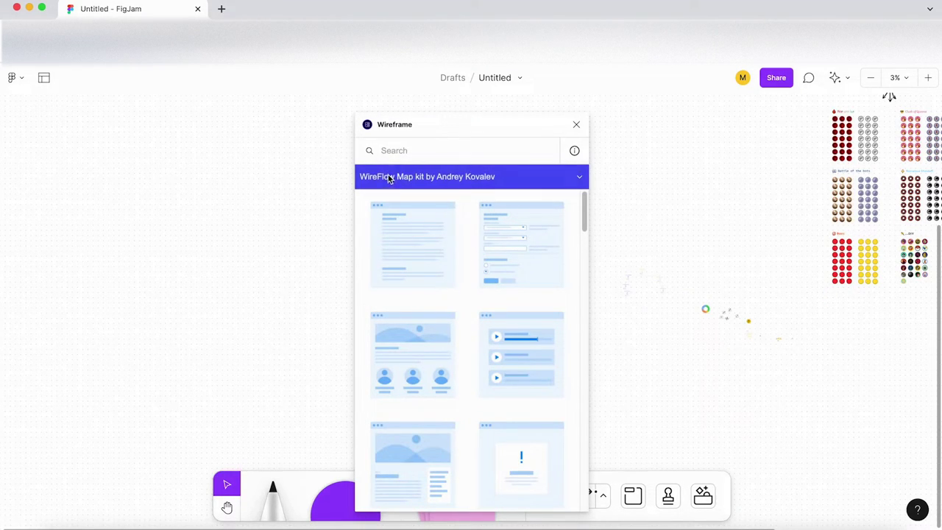
scroll(415, 247, "down", 3)
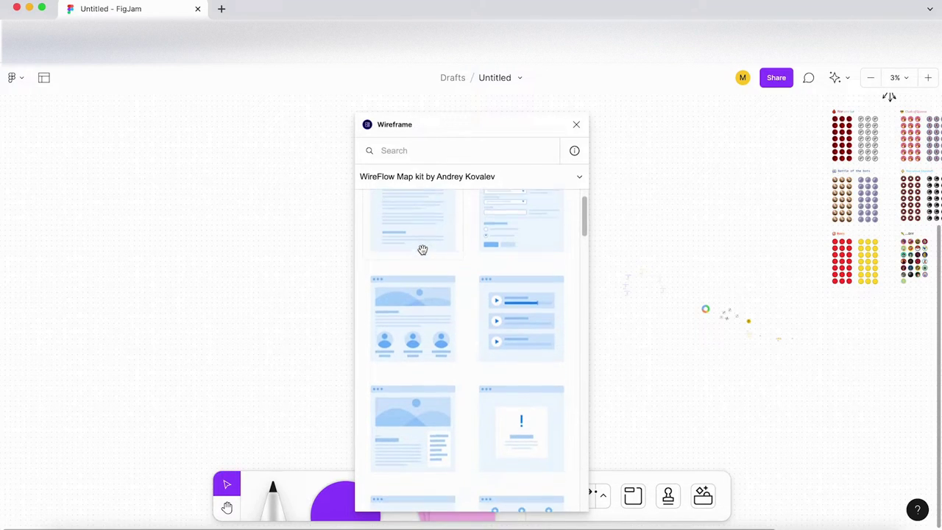
left_click(411, 277)
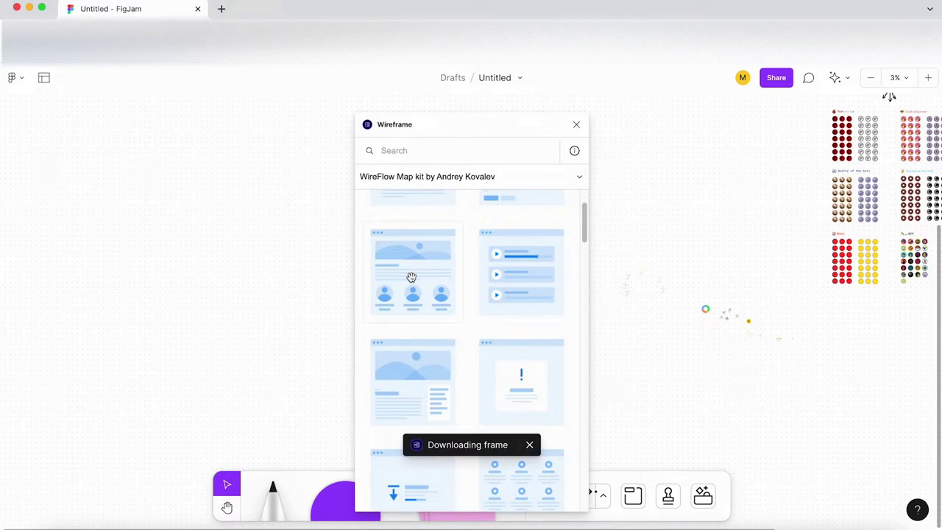
scroll(306, 306, "down", 10)
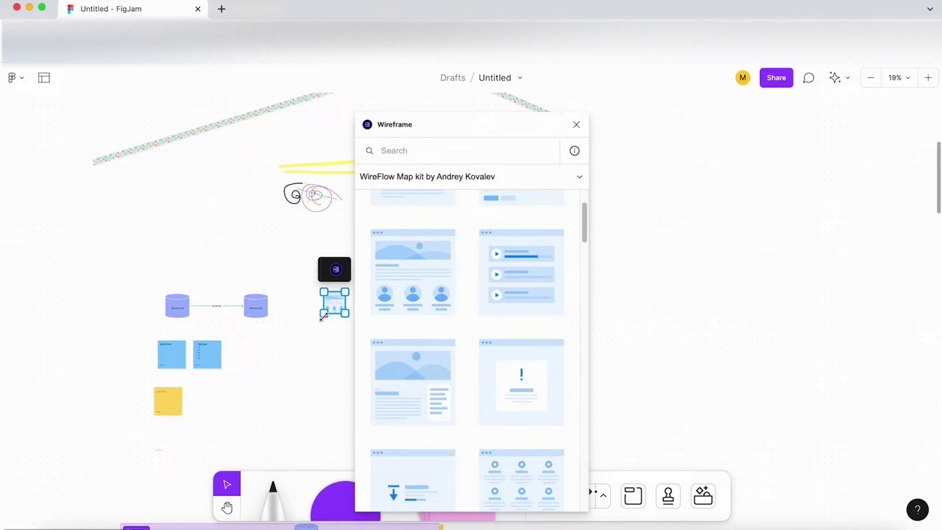
scroll(328, 308, "up", 10)
left_click_drag(473, 131, 650, 129)
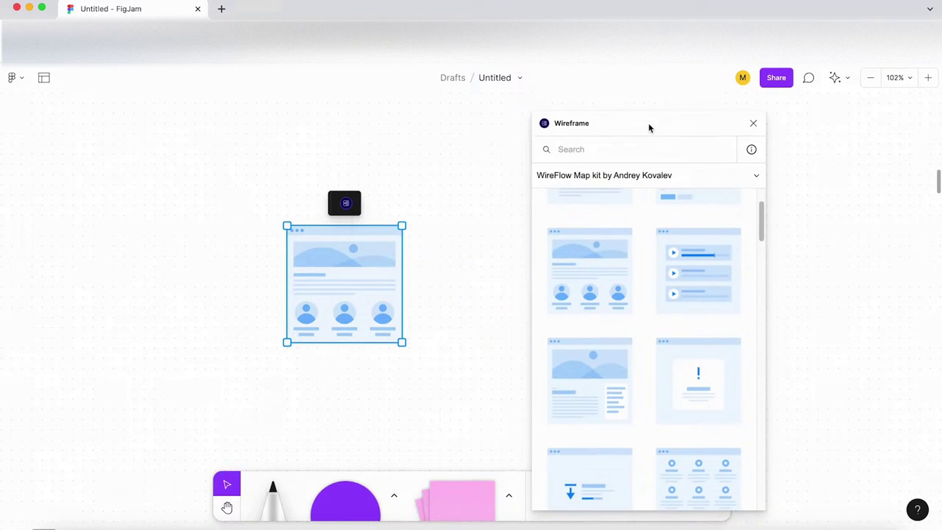
scroll(337, 288, "up", 5)
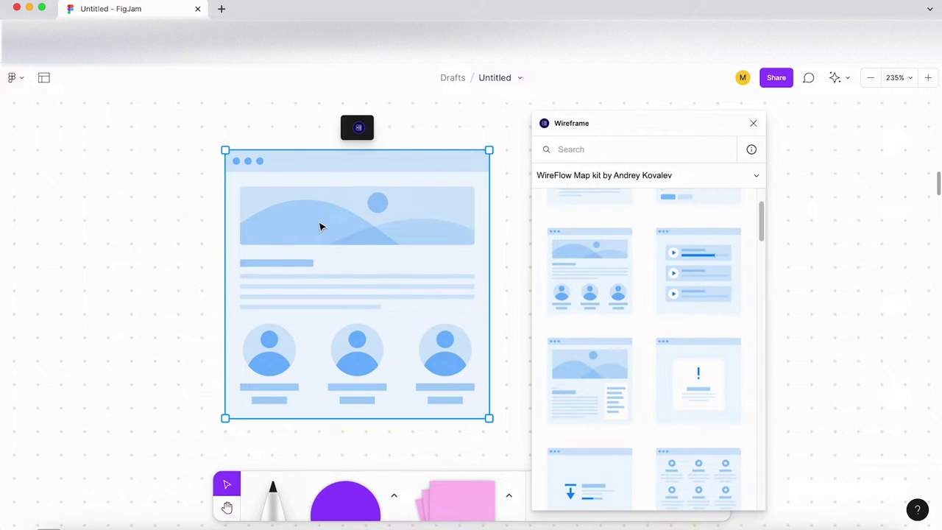
left_click_drag(301, 166, 324, 189)
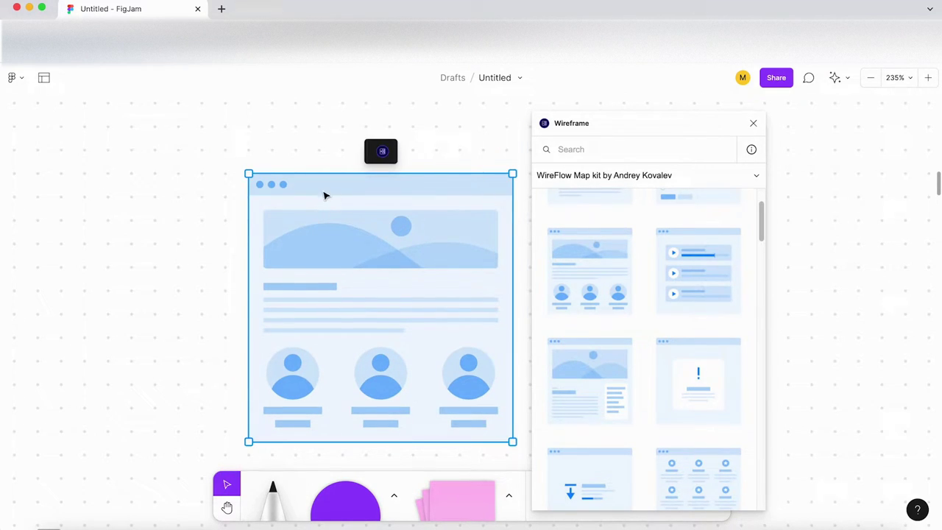
Step: Install the Wireframe plugin from the frame's plugin button, saving the wireframe
left_click(390, 153)
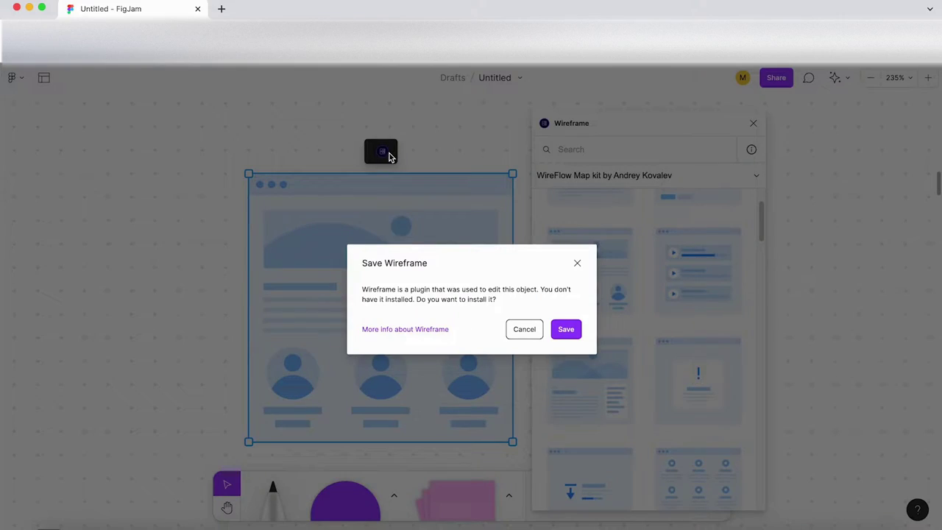
left_click(566, 331)
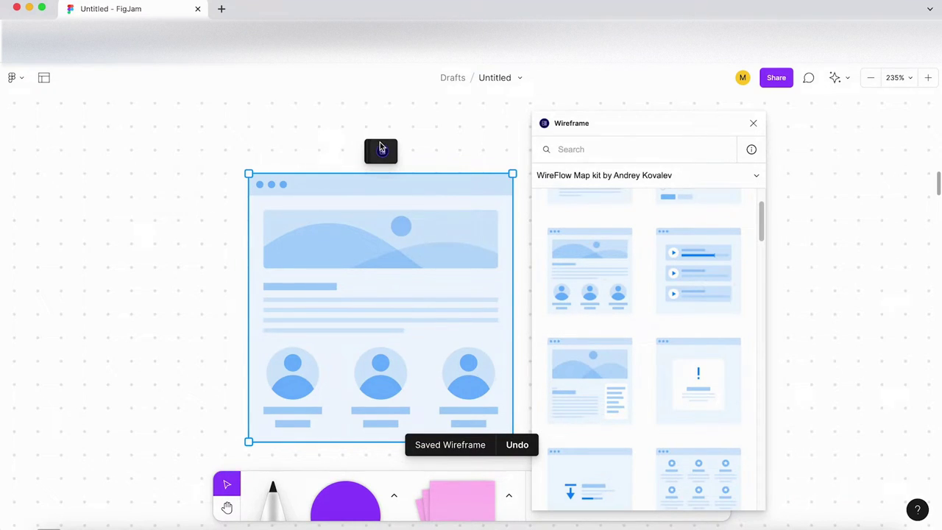
Step: Add the column-layout and 404 error page wireframes to the board
left_click(380, 148)
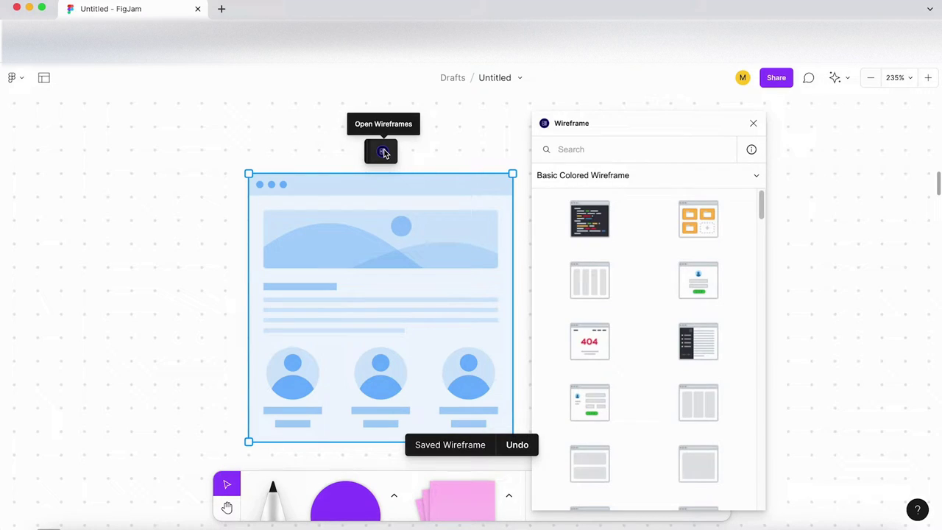
left_click(279, 125)
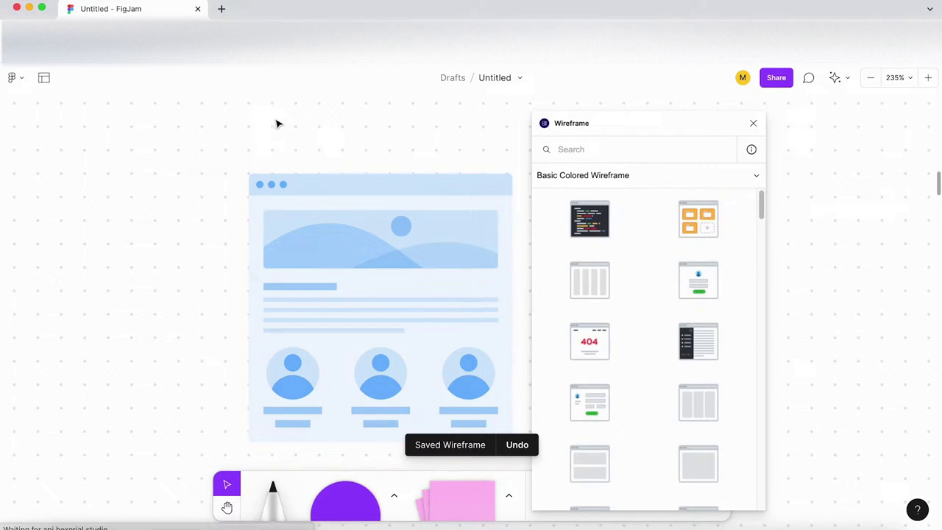
left_click(365, 225)
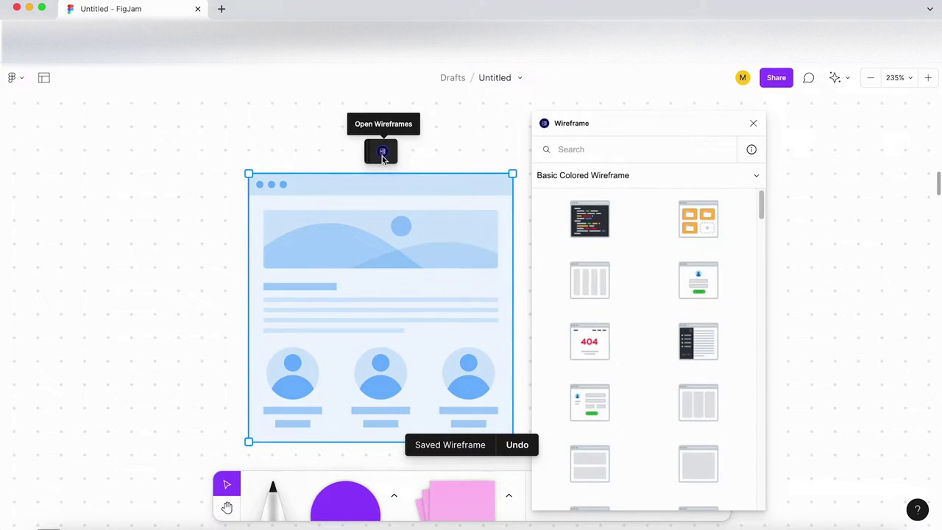
left_click(586, 286)
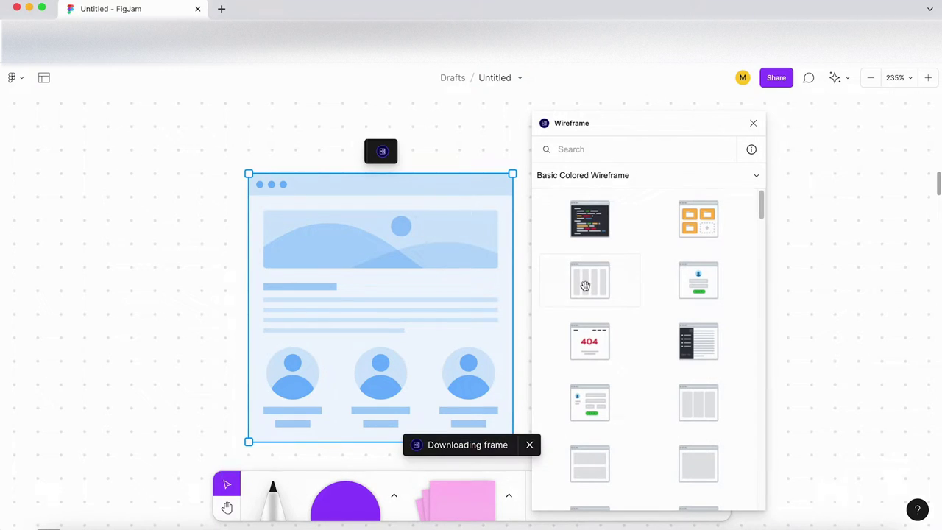
left_click(588, 351)
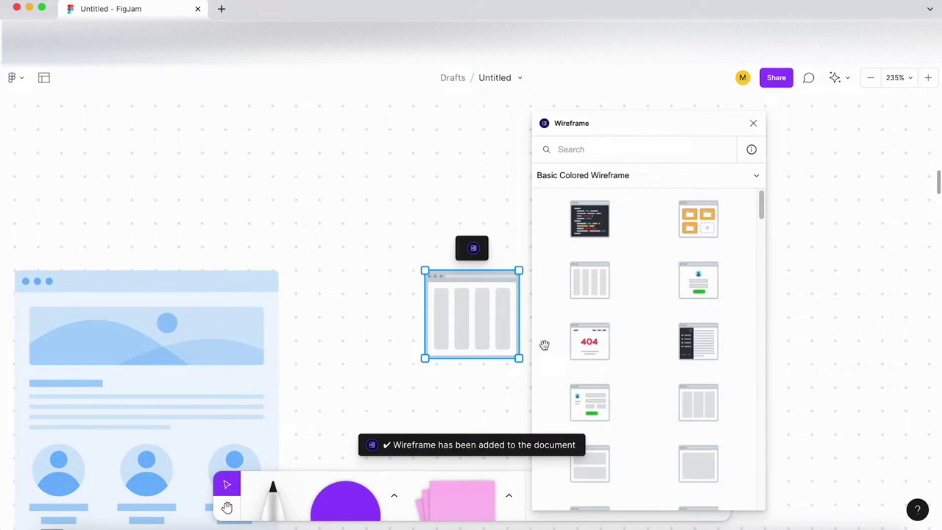
scroll(515, 331, "down", 5)
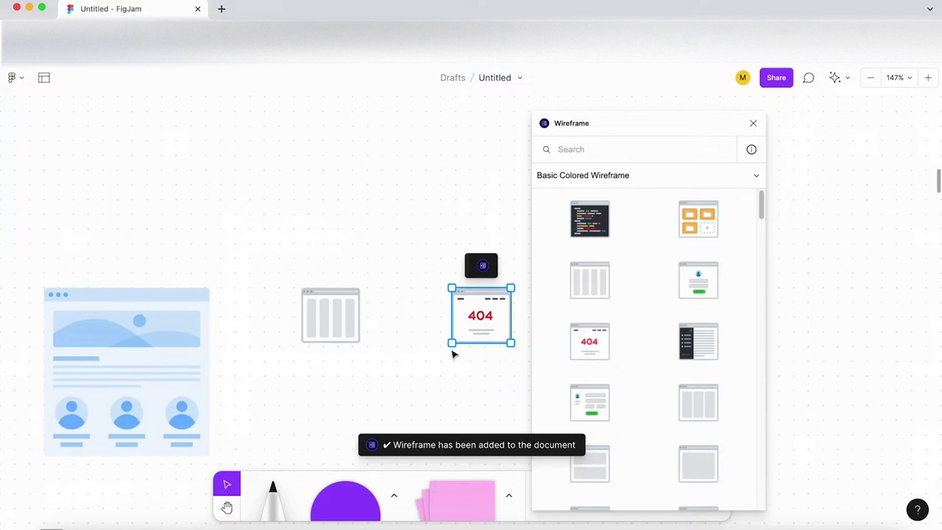
scroll(406, 374, "down", 4)
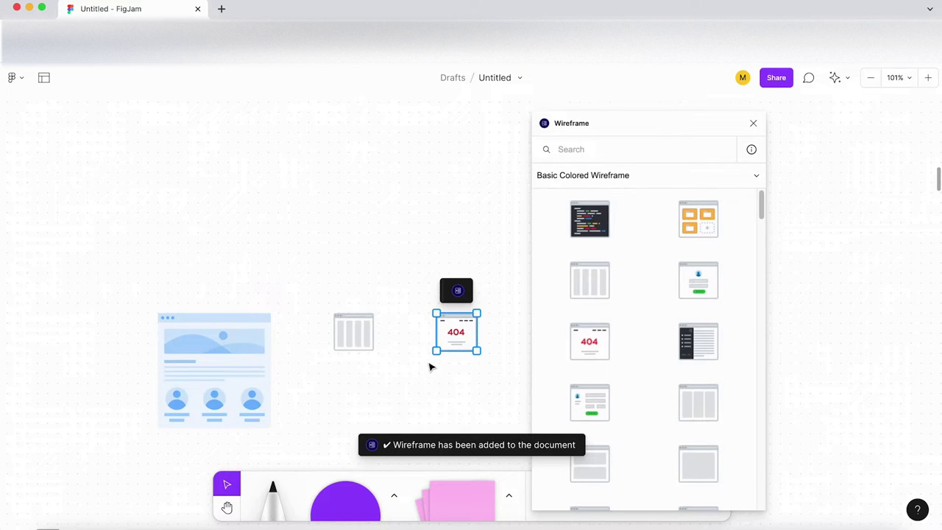
left_click(397, 383)
Step: Drag the video player wireframe onto the board beneath the column layout
scroll(588, 379, "down", 5)
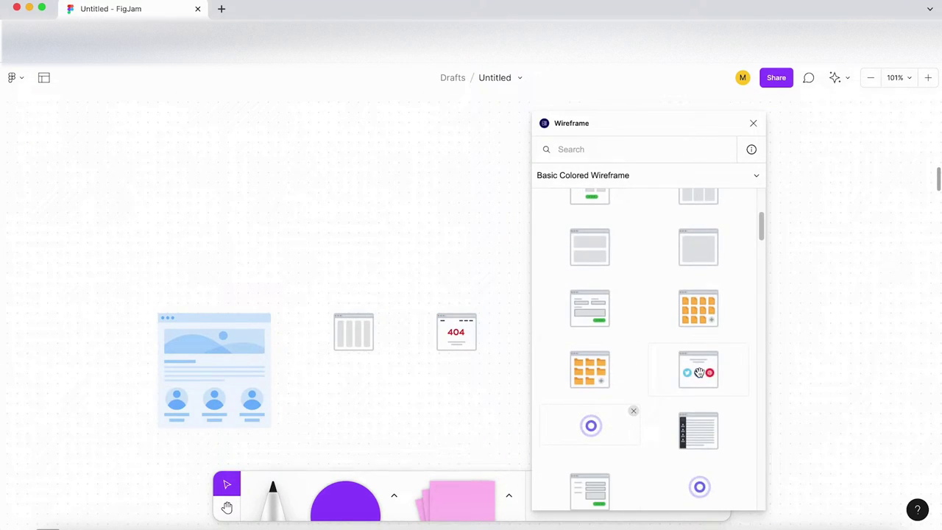
scroll(699, 372, "down", 5)
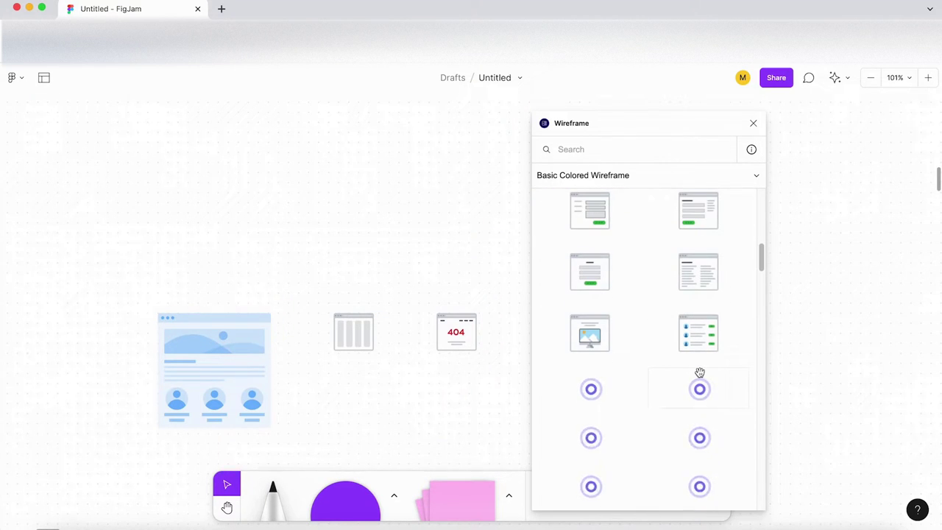
scroll(699, 371, "down", 2)
left_click_drag(589, 308, 368, 384)
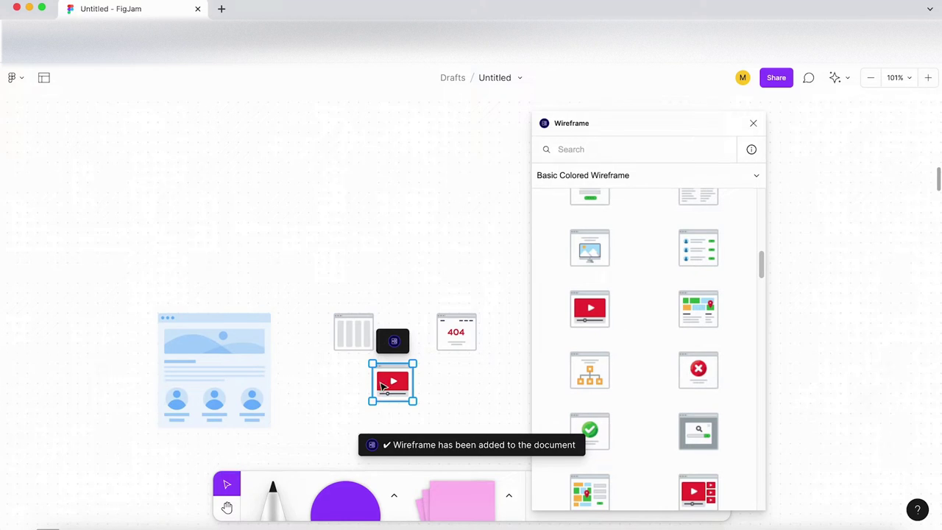
scroll(382, 387, "up", 3)
scroll(386, 385, "down", 3)
scroll(338, 350, "down", 3)
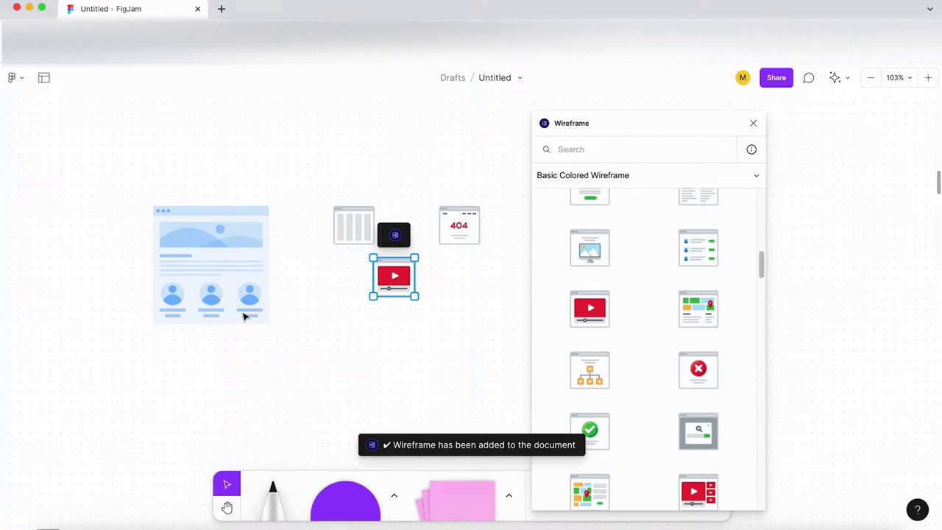
left_click_drag(400, 280, 345, 290)
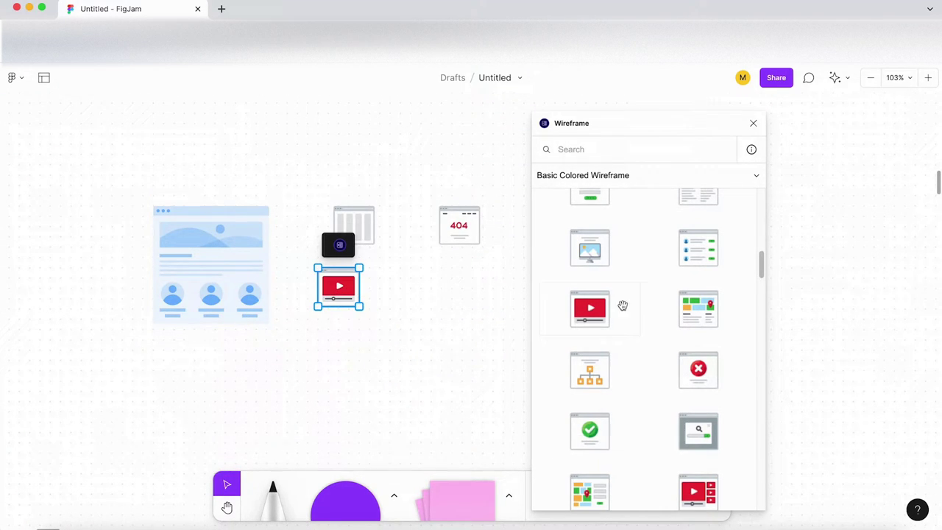
Step: Place the shopping-cart product grid wireframe below the others and deselect it
scroll(623, 305, "down", 5)
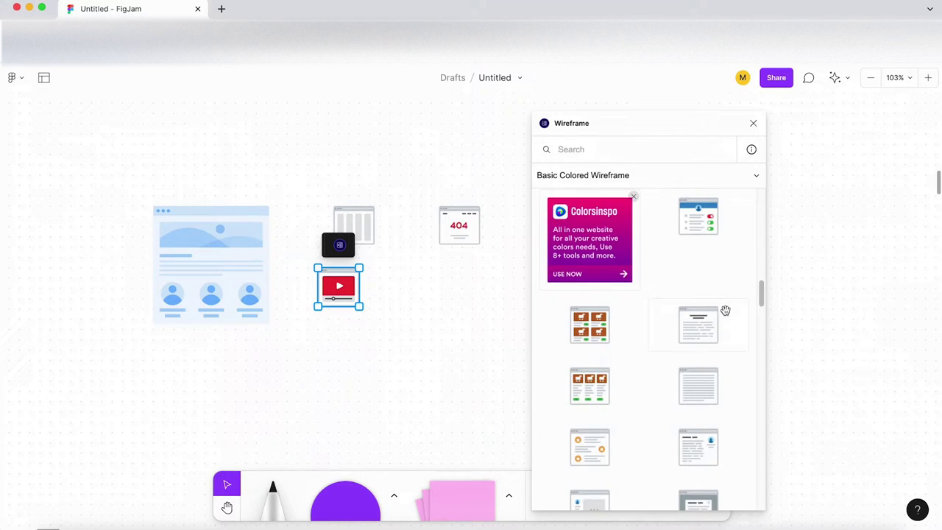
scroll(677, 346, "down", 2)
scroll(645, 337, "up", 2)
left_click_drag(590, 317, 349, 366)
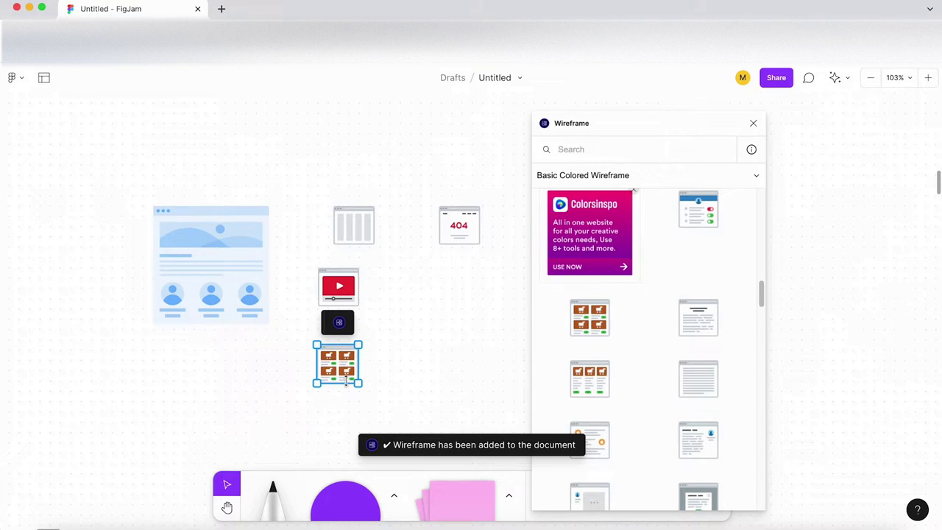
scroll(346, 379, "up", 5)
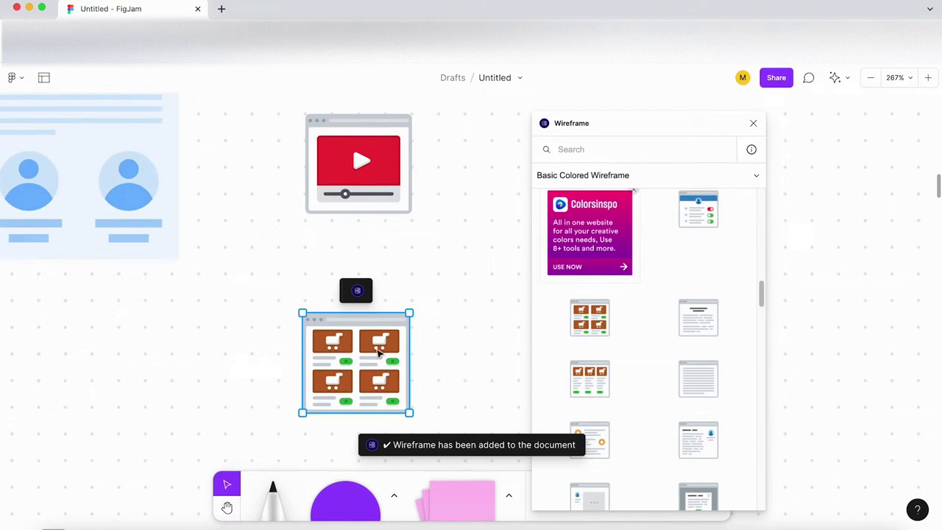
scroll(655, 408, "down", 5)
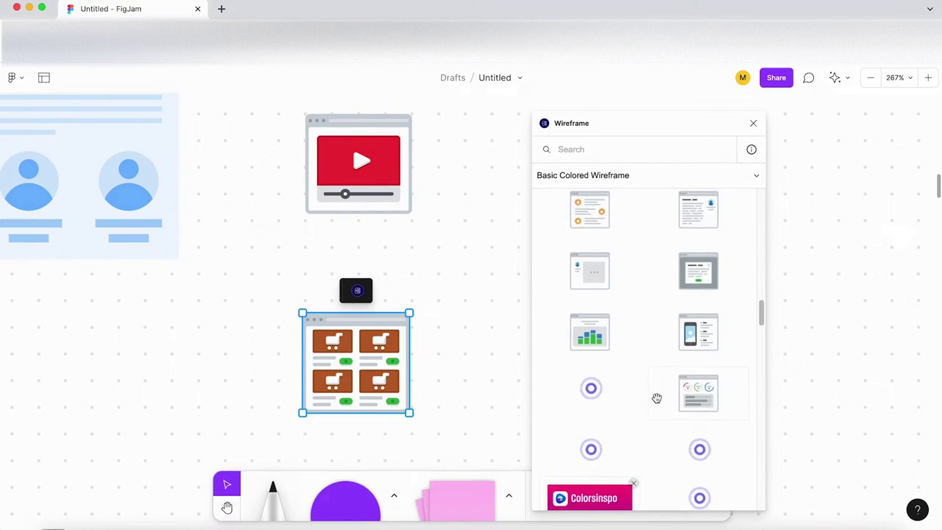
scroll(695, 372, "down", 3)
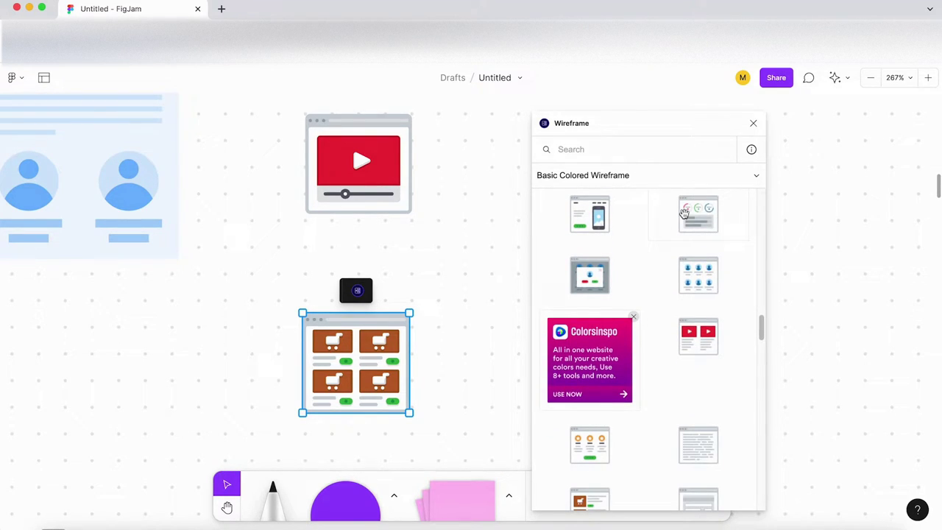
scroll(671, 318, "down", 3)
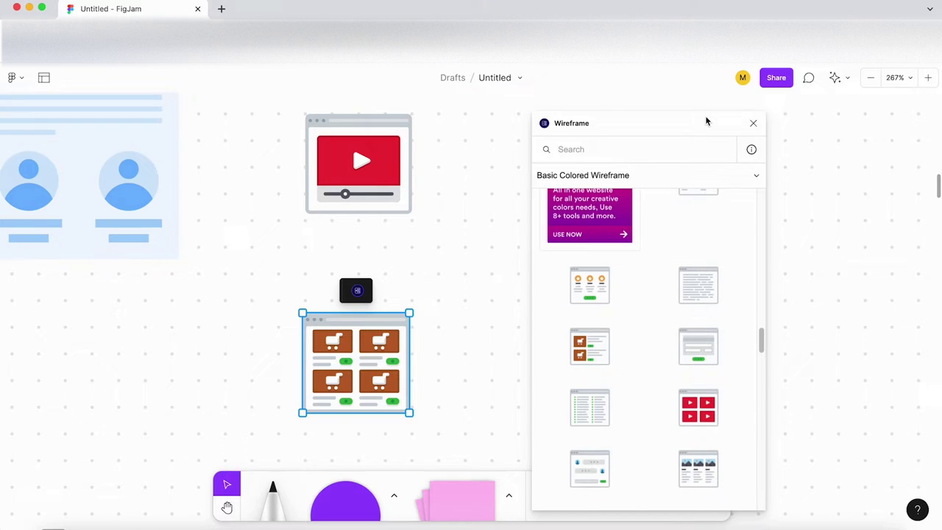
scroll(406, 271, "down", 10)
left_click(448, 287)
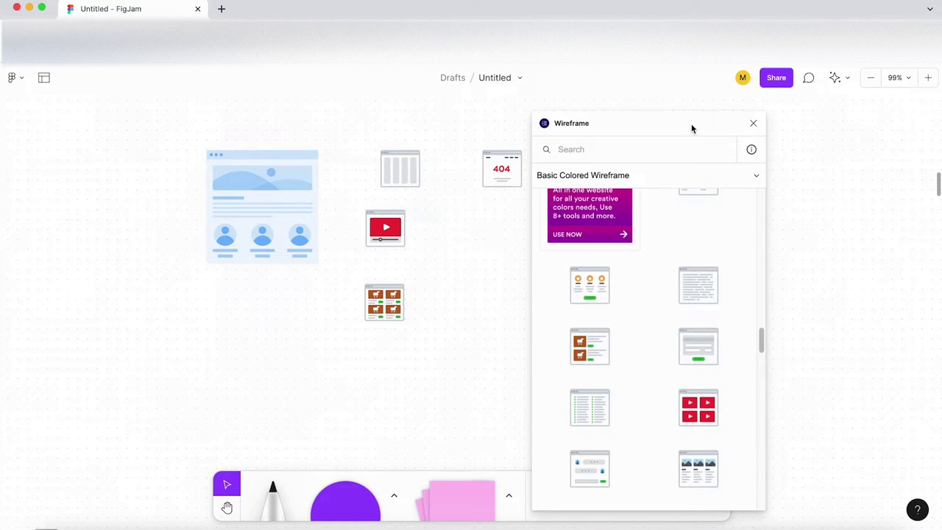
scroll(429, 193, "up", 5)
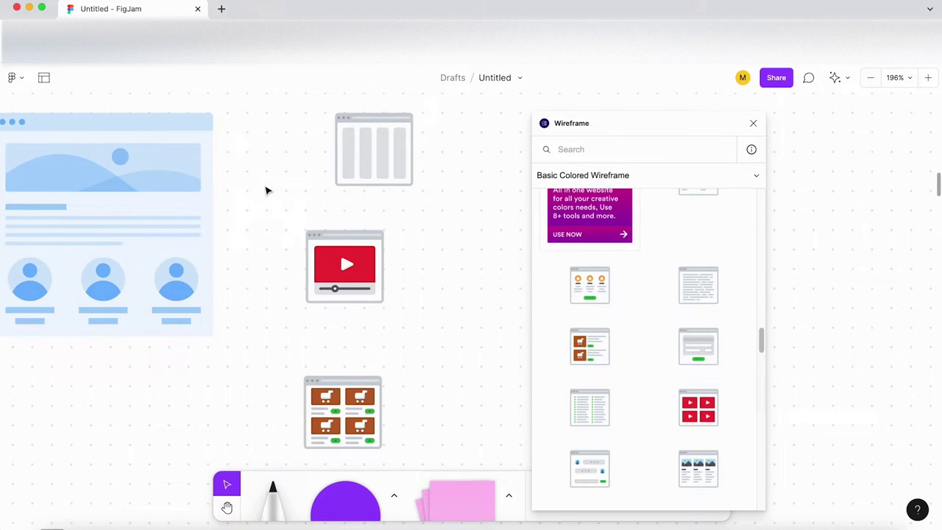
scroll(181, 236, "down", 3)
Step: Close Wireframe and run Visual Sitemap from the Plugins list
left_click(753, 123)
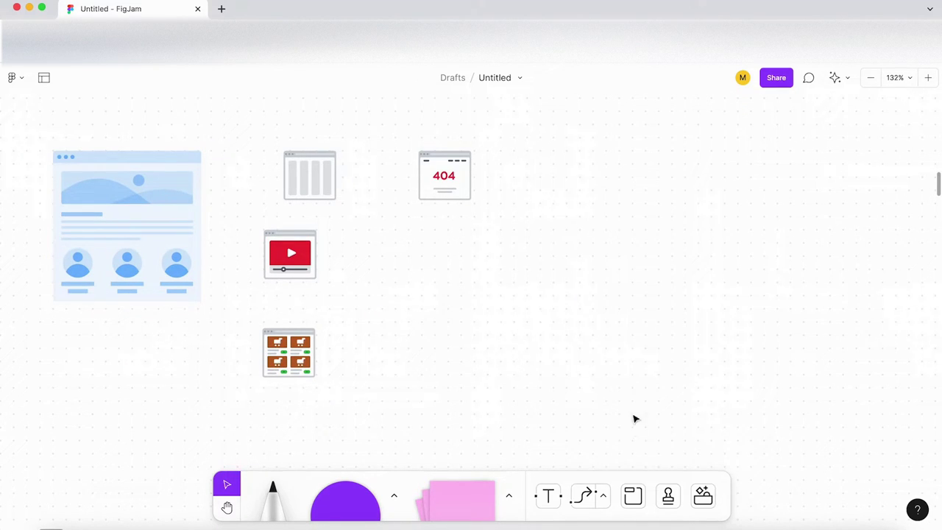
left_click(699, 491)
scroll(744, 351, "down", 2)
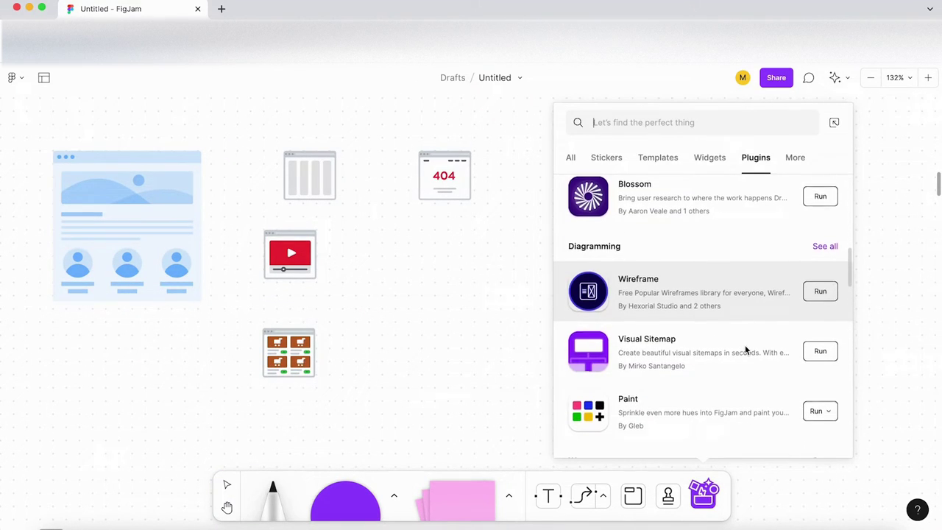
scroll(746, 351, "down", 1)
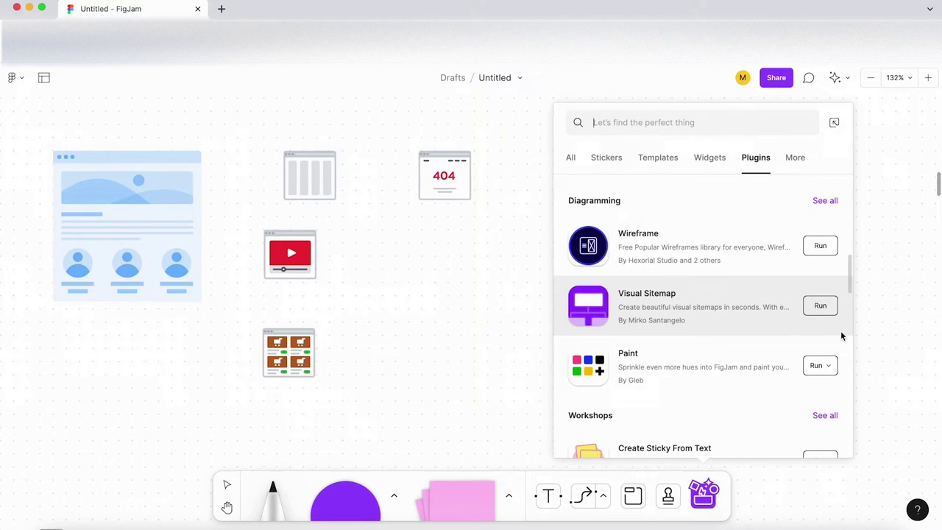
left_click(830, 309)
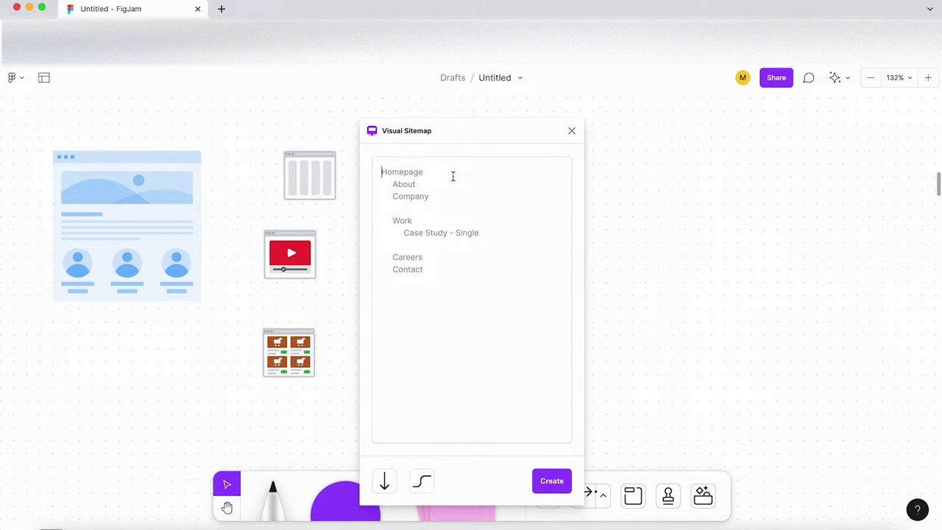
Step: Enter the outline Home, Page1, Page 2, Work, use straight top-down connectors, and create the sitemap
type("f")
key("BackSpace")
type("Home")
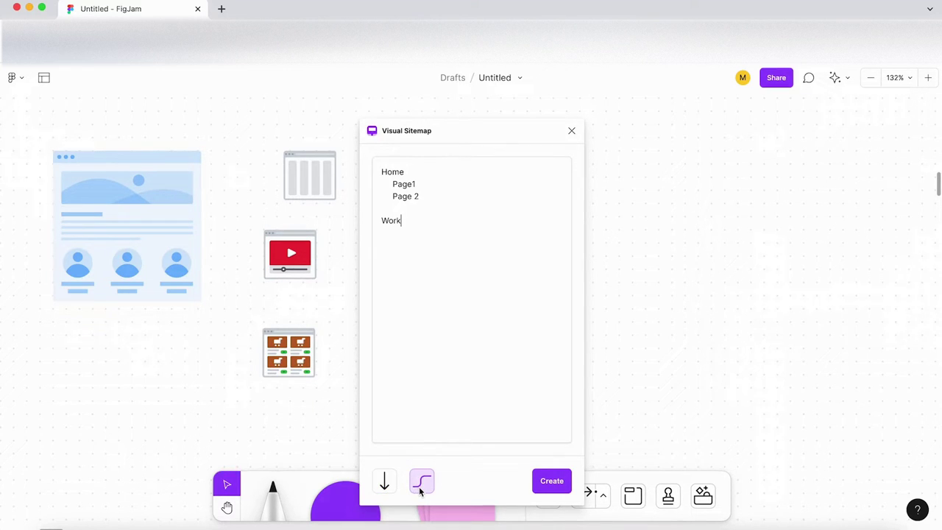
left_click(421, 489)
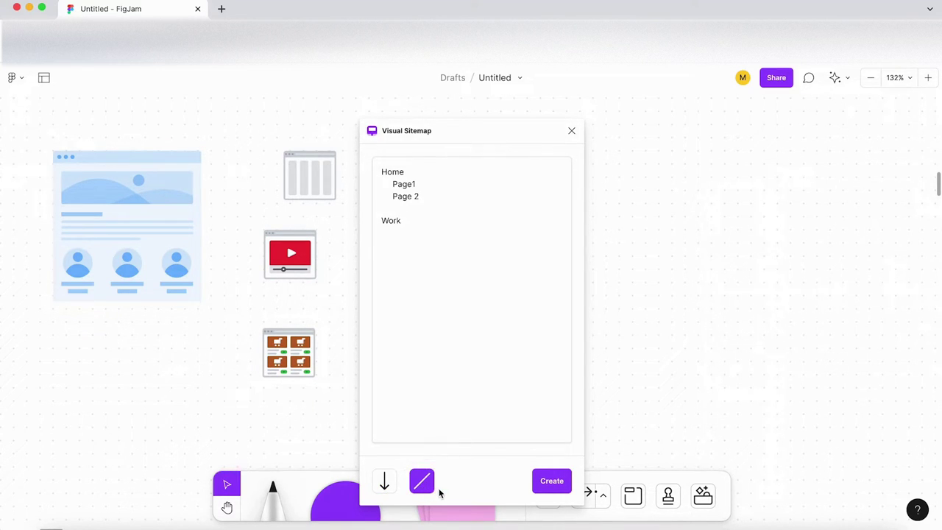
left_click(386, 488)
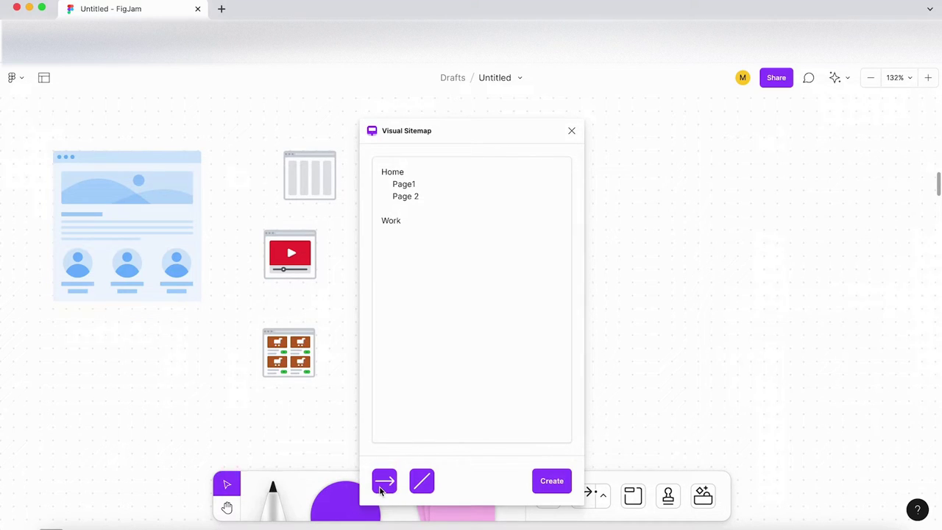
left_click(393, 490)
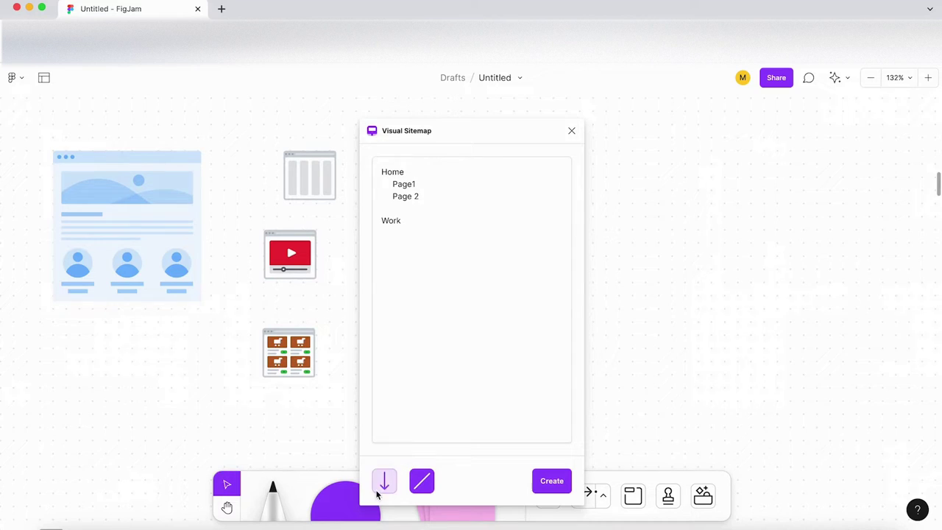
left_click(552, 482)
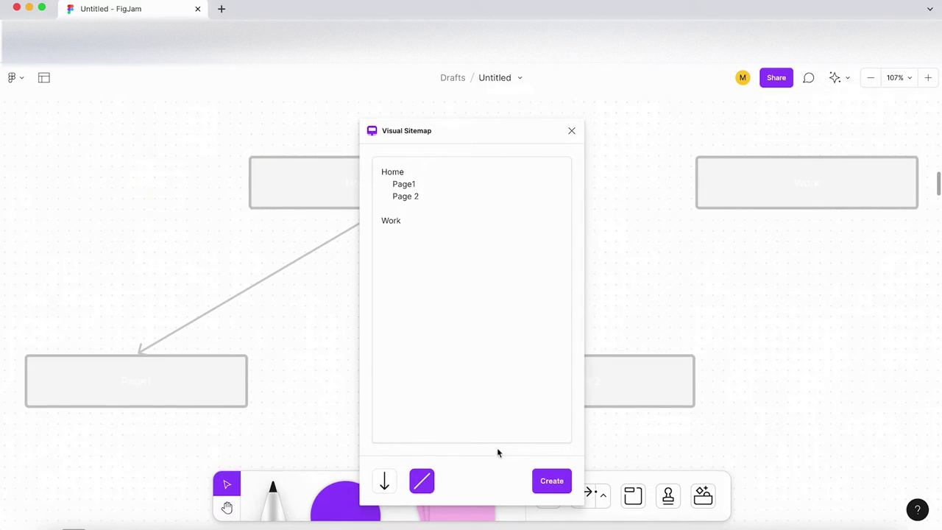
Step: Close the Visual Sitemap plugin window
left_click(572, 130)
scroll(488, 263, "down", 5)
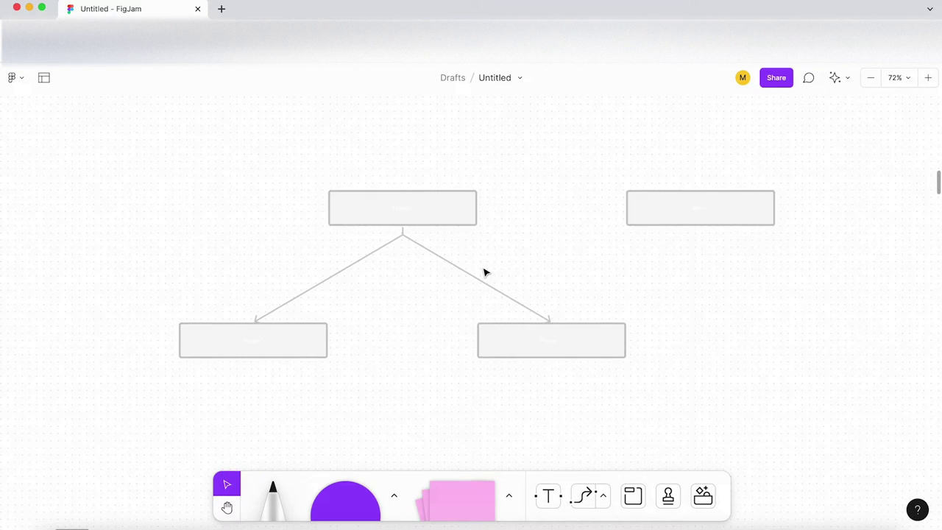
scroll(407, 225, "up", 5)
scroll(408, 225, "down", 4)
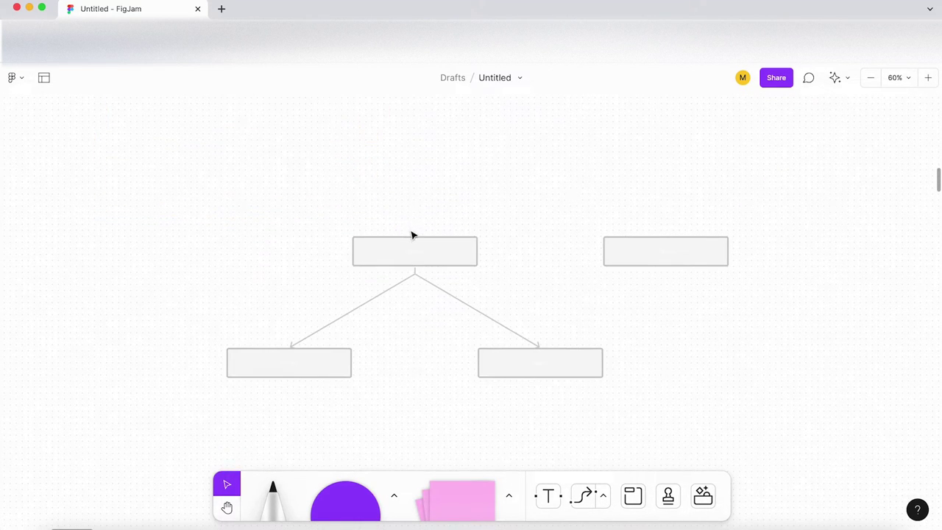
scroll(414, 271, "up", 2)
Step: Check the sitemap's Home, Page1, Page 2 and Work boxes, ending with Home selected
left_click(423, 257)
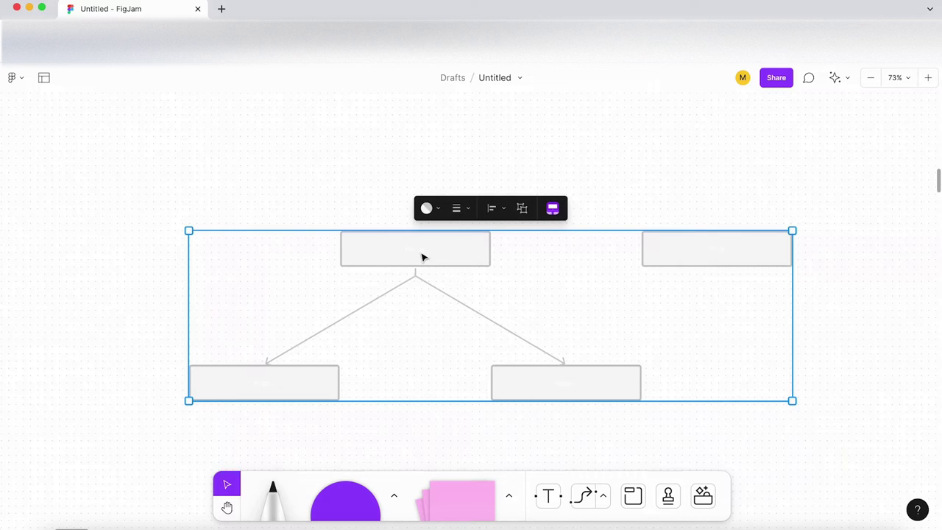
left_click(423, 259)
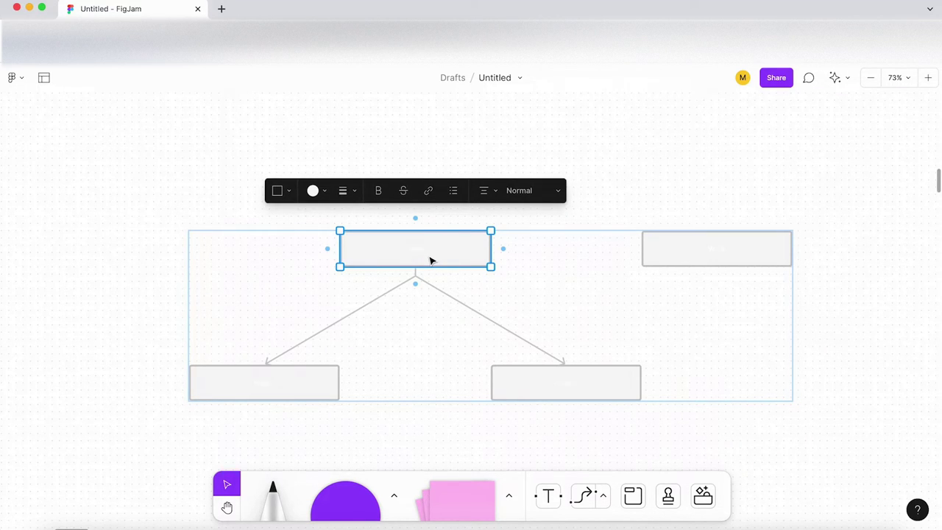
left_click(316, 395)
left_click(587, 395)
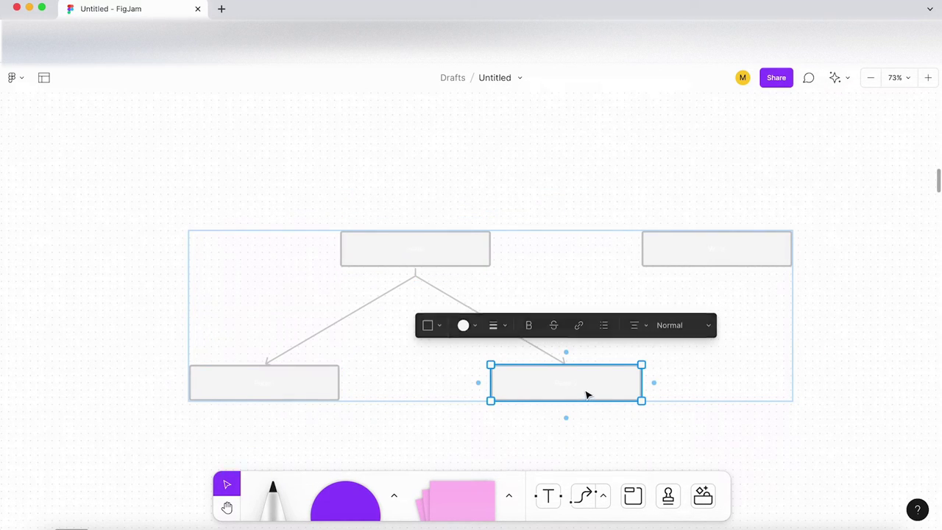
left_click(729, 252)
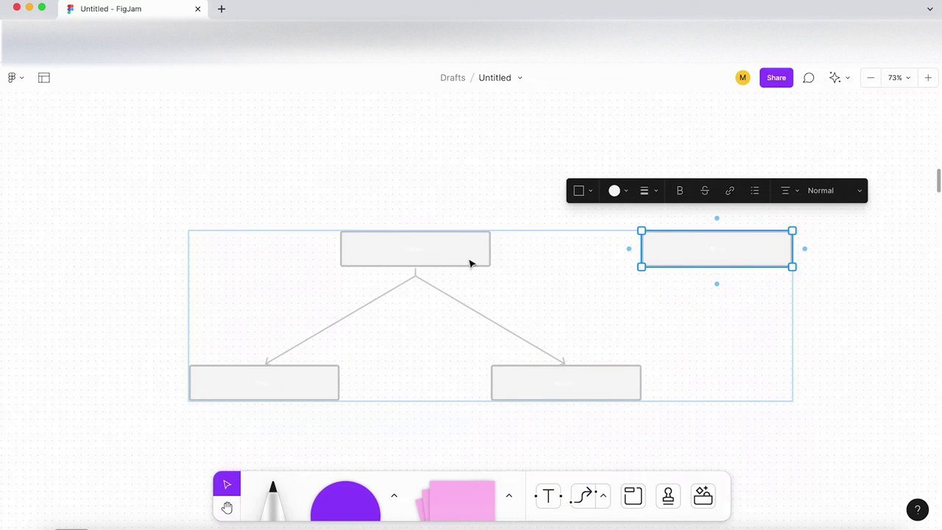
scroll(464, 283, "down", 2)
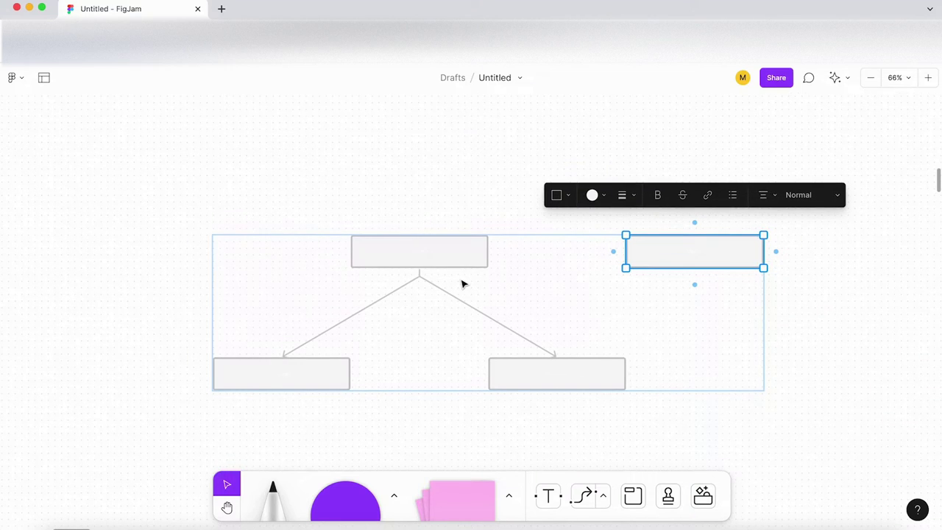
scroll(442, 281, "up", 5)
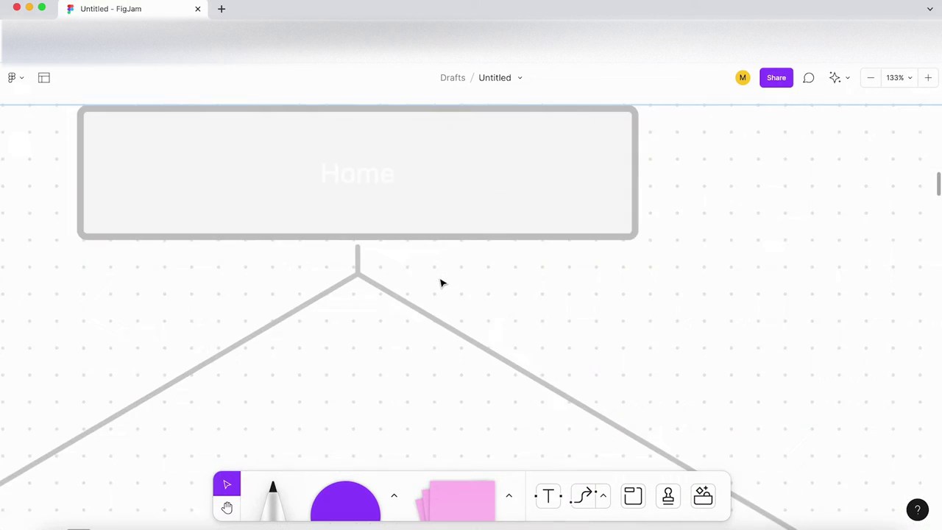
scroll(410, 275, "up", 2)
scroll(416, 218, "down", 3)
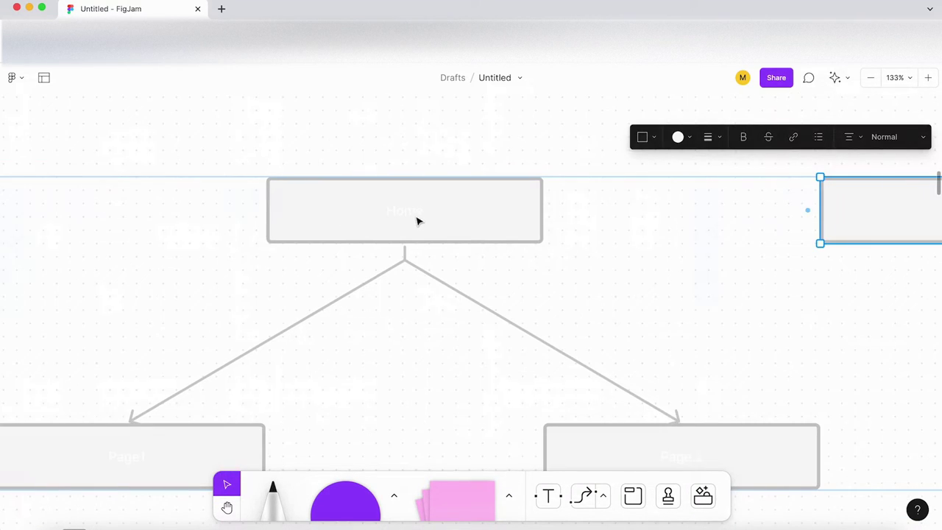
left_click(431, 224)
Step: Fill the Home box blue and the Page 2 box orange
left_click(303, 137)
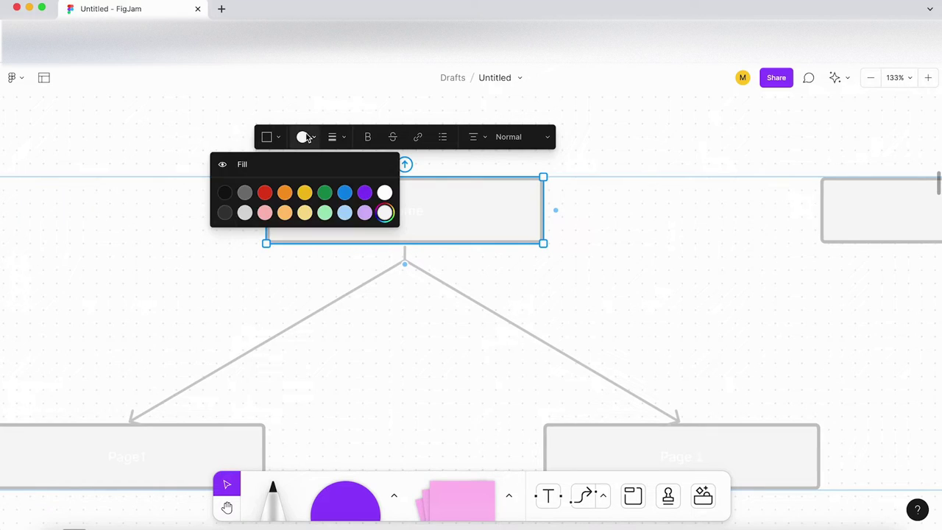
left_click(347, 195)
left_click(675, 450)
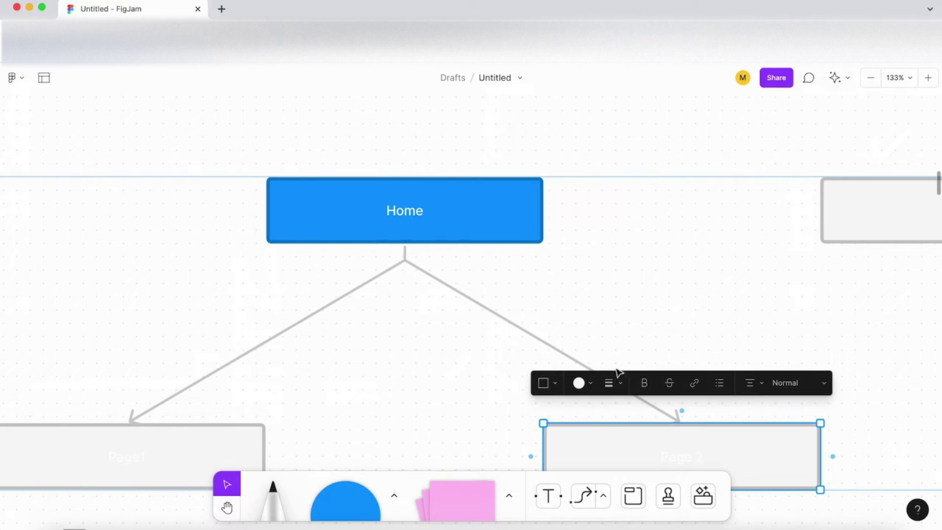
left_click(585, 383)
left_click(560, 333)
left_click(421, 343)
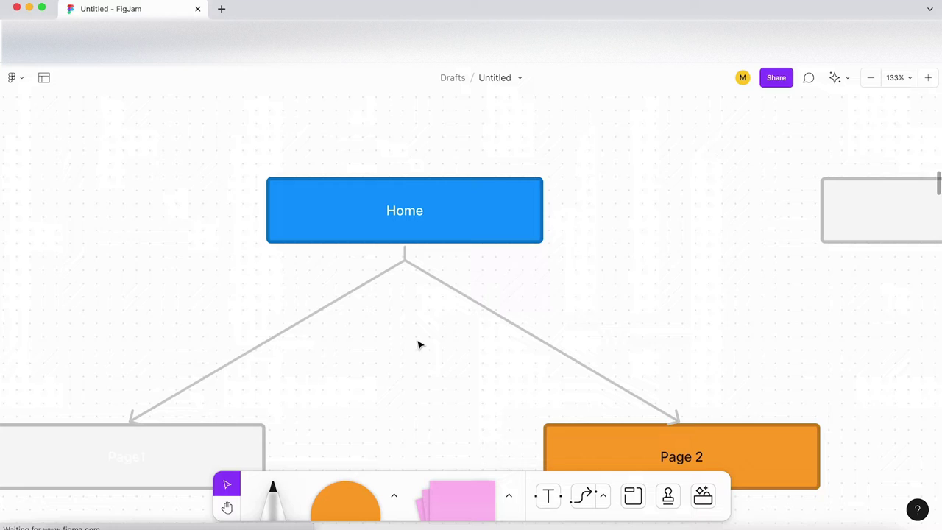
Step: Fill the Page1 box blue to match Home
scroll(442, 324, "down", 3)
scroll(390, 314, "down", 5)
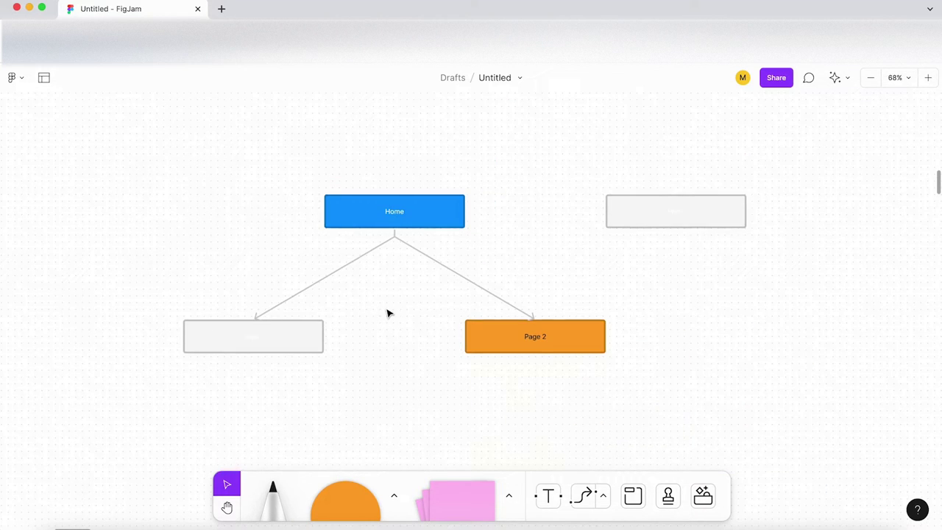
left_click(272, 350)
left_click(275, 346)
left_click(152, 283)
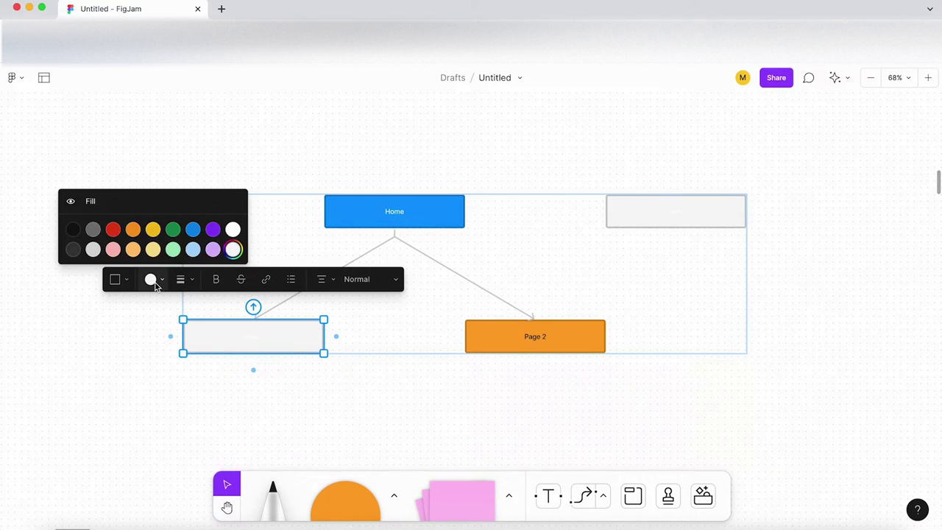
left_click(192, 231)
left_click(340, 375)
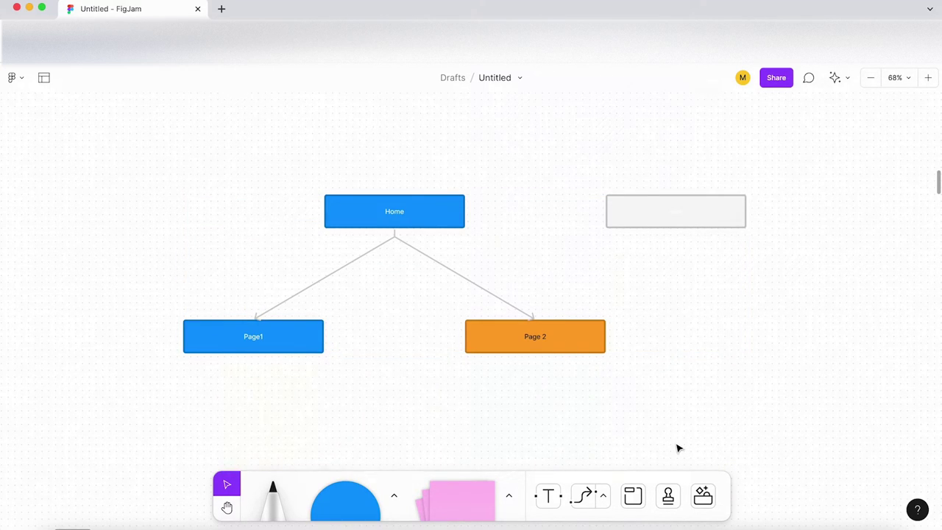
scroll(451, 382, "down", 3)
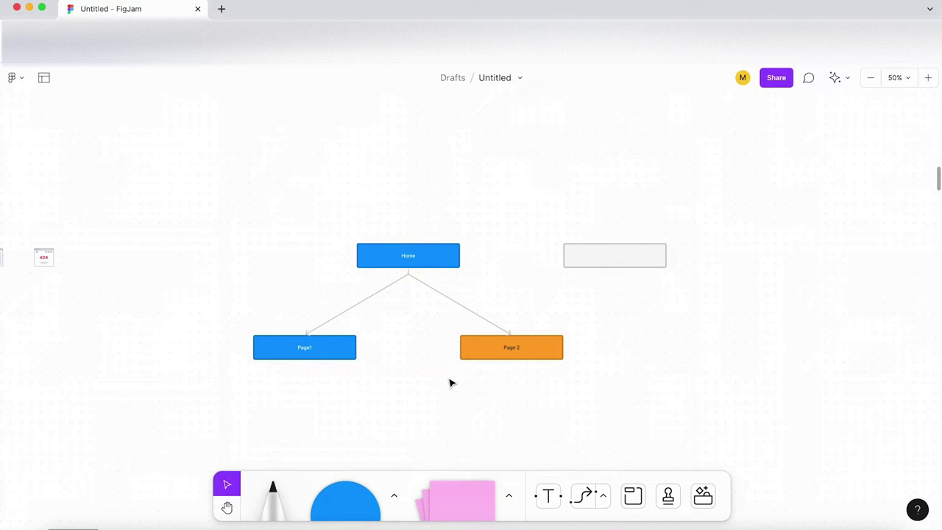
Step: Run the Create Sticky From Text plugin from the plugins list
left_click(704, 495)
scroll(684, 365, "down", 1)
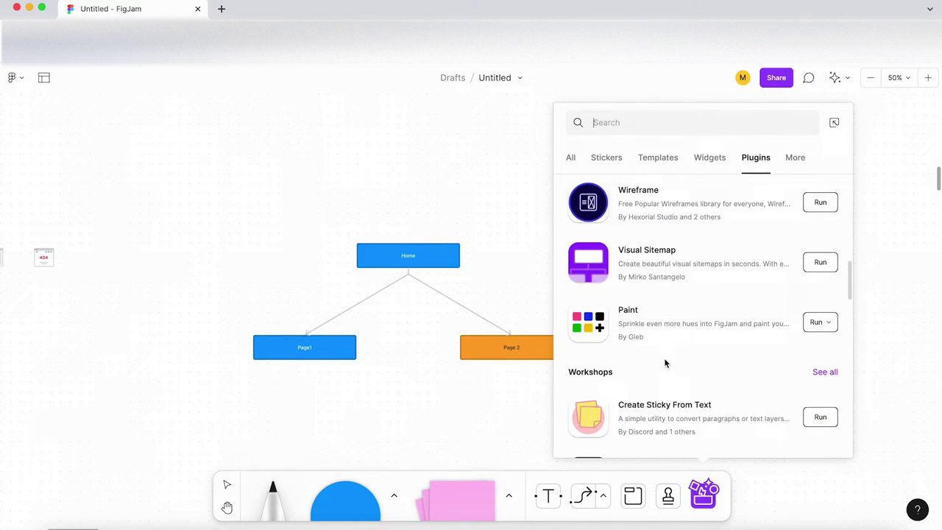
scroll(724, 350, "down", 2)
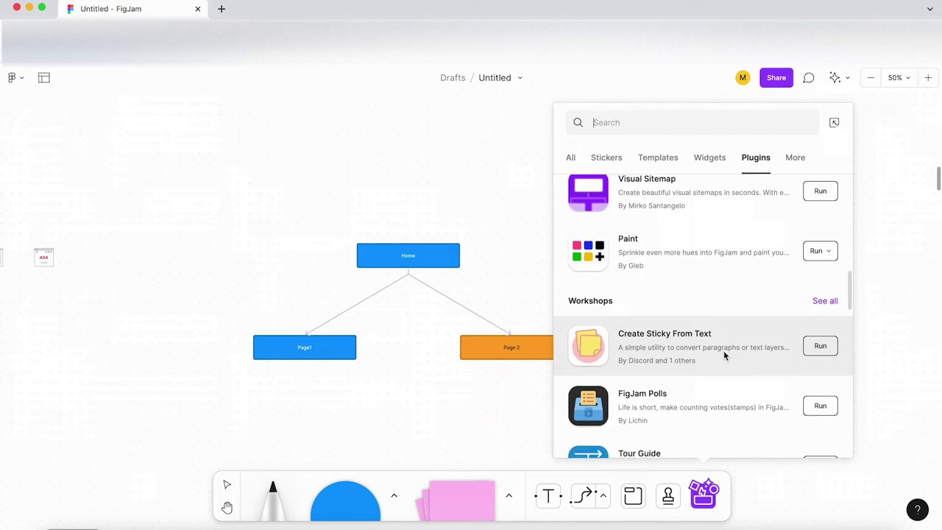
scroll(724, 350, "down", 2)
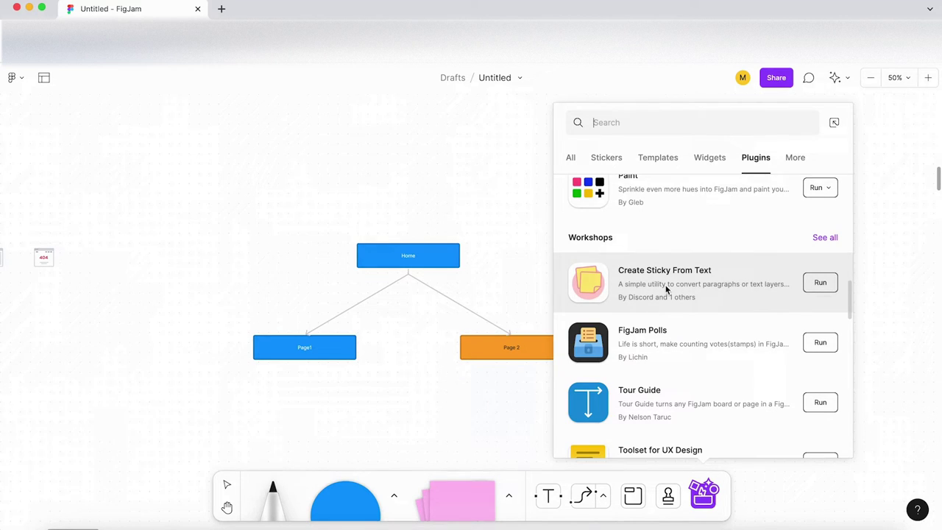
left_click(817, 286)
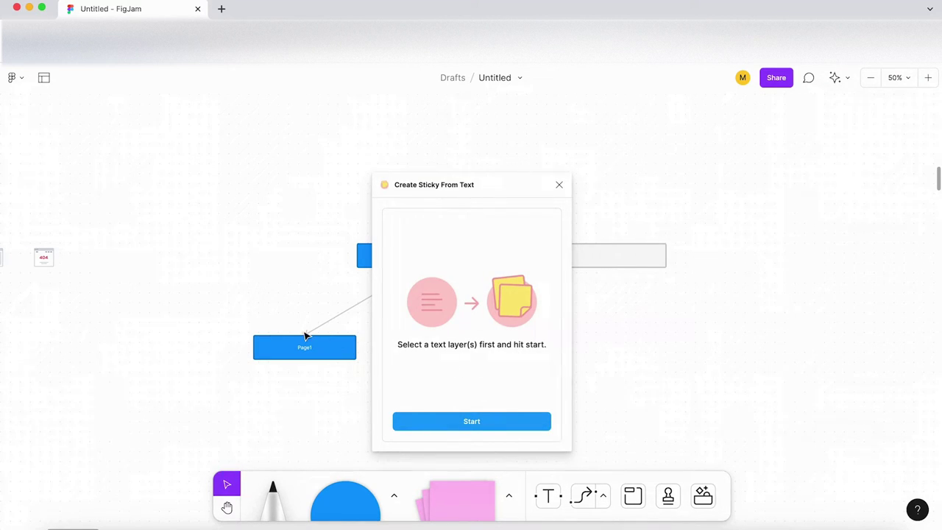
Step: Move the plugin window aside to uncover the Crazy 8s intro text
scroll(305, 336, "up", 5)
scroll(305, 337, "down", 10)
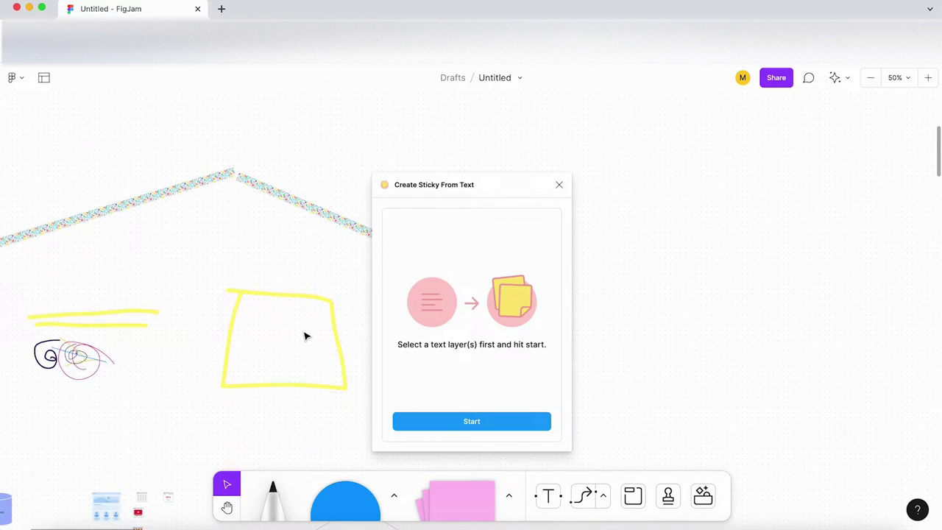
scroll(225, 394, "up", 10)
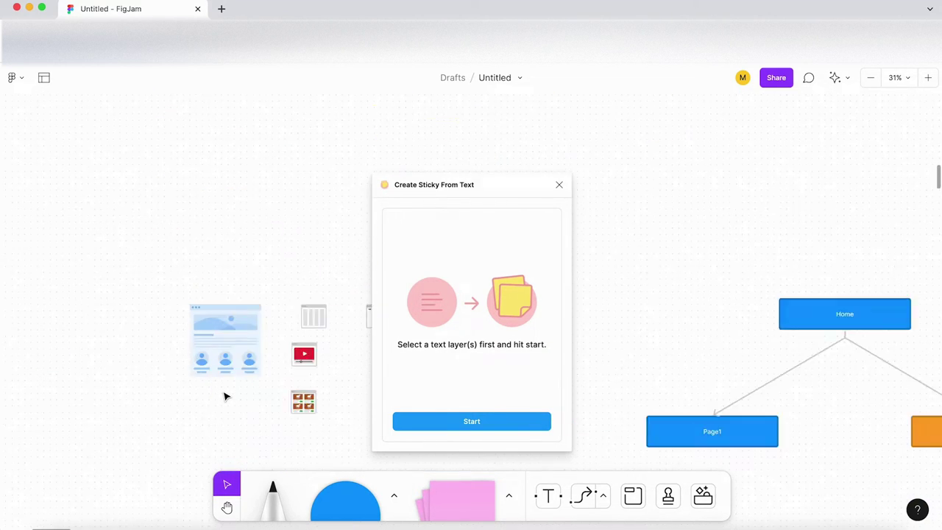
scroll(229, 397, "down", 5)
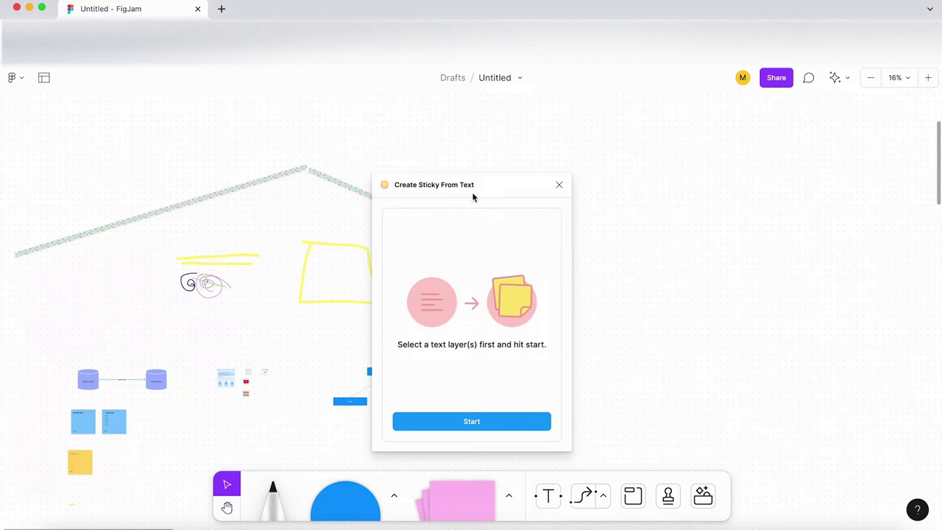
left_click_drag(473, 195, 358, 140)
scroll(553, 316, "down", 5)
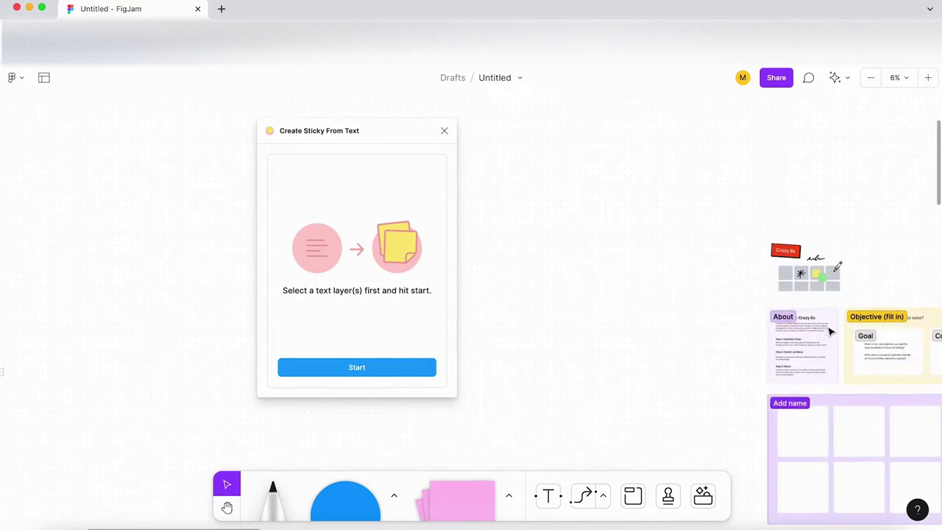
scroll(830, 333, "up", 10)
Step: Convert the Crazy 8s intro text layer into a sticky note
left_click(718, 288)
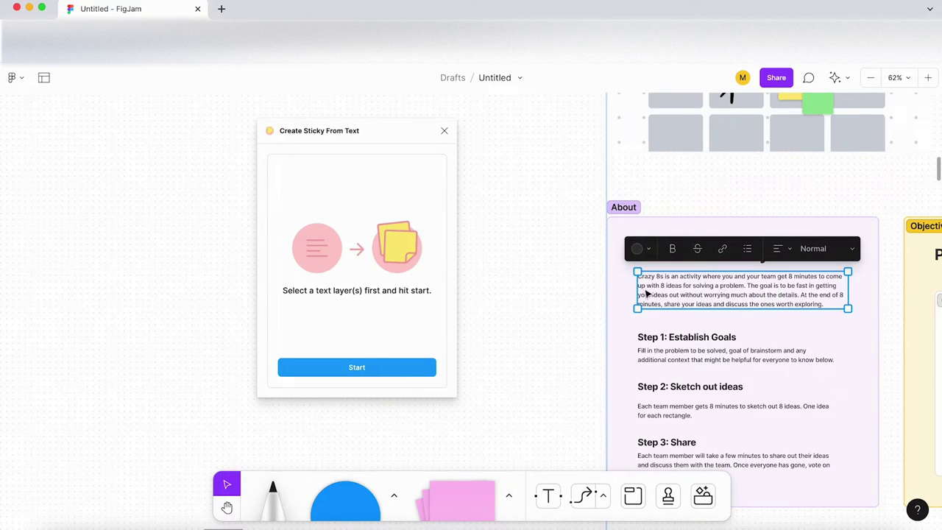
left_click(361, 373)
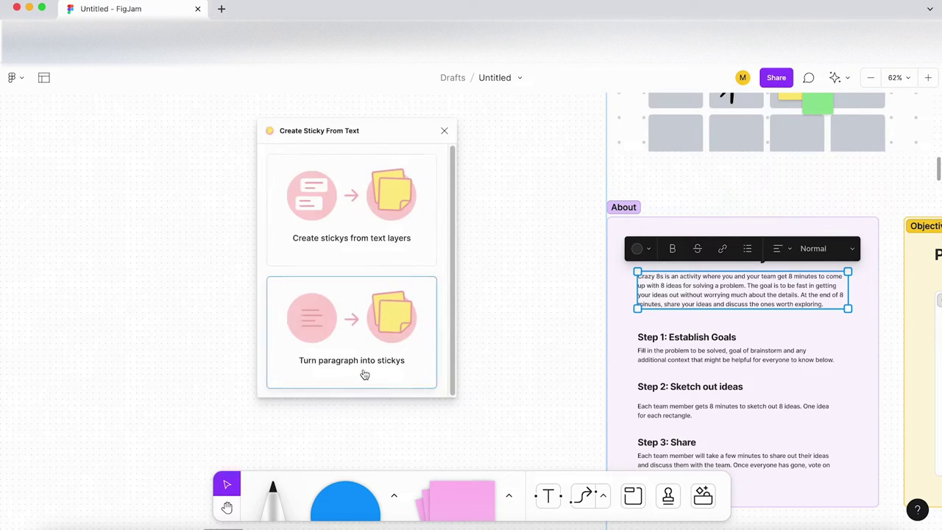
left_click(381, 238)
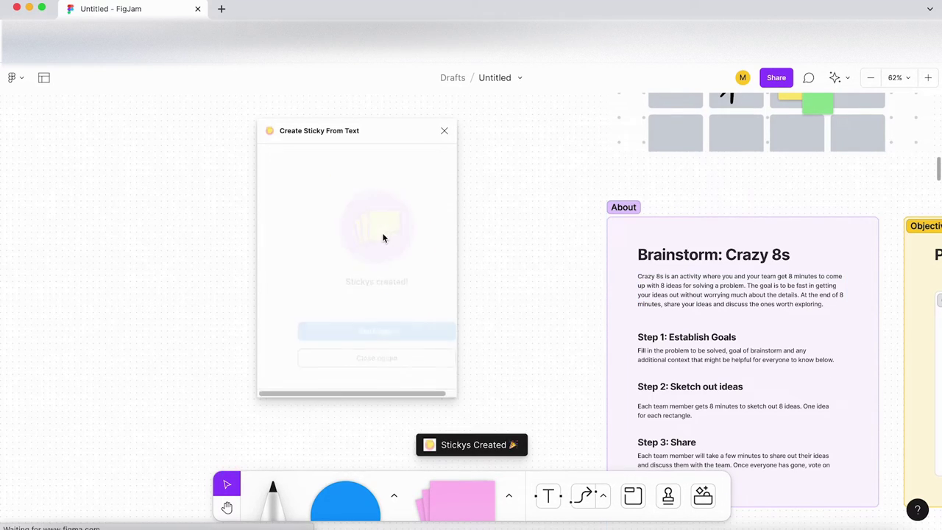
scroll(483, 346, "down", 5)
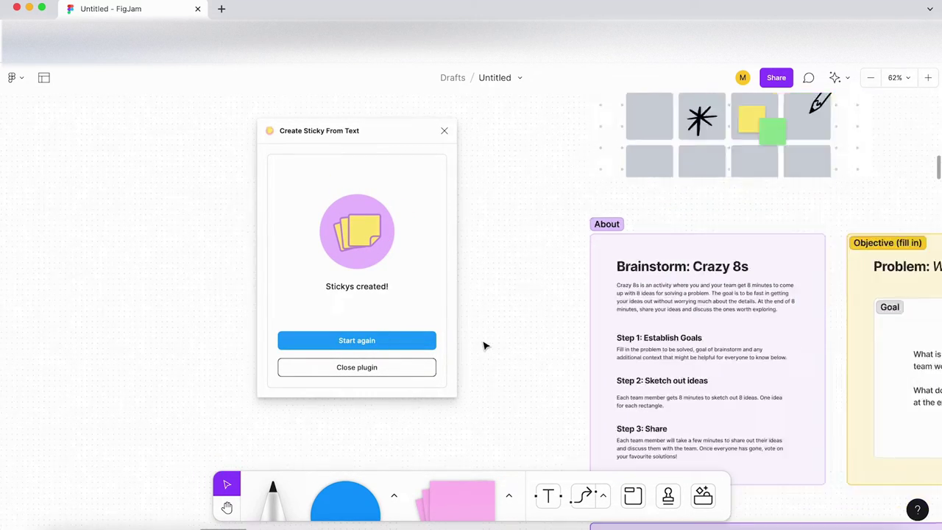
Step: Close the Create Sticky From Text plugin and locate the new sticky
left_click(406, 372)
scroll(492, 344, "down", 10)
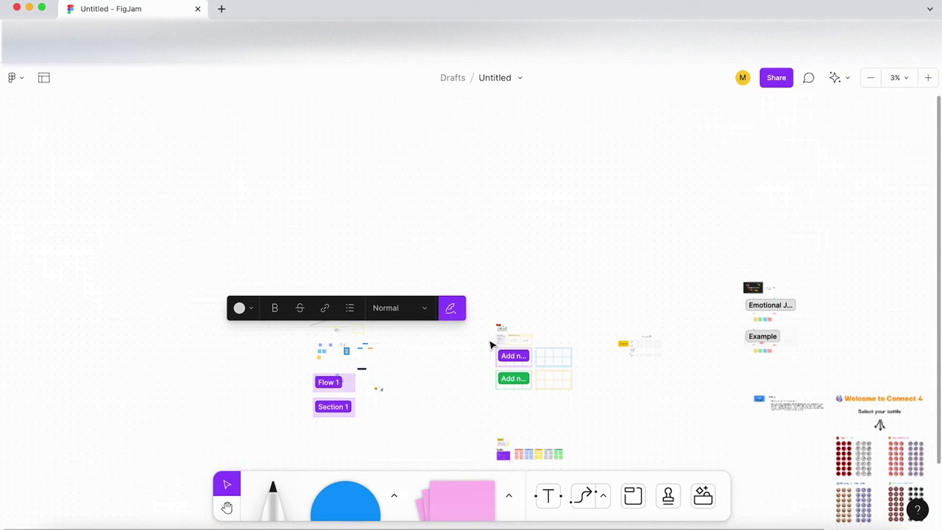
scroll(545, 248, "down", 3)
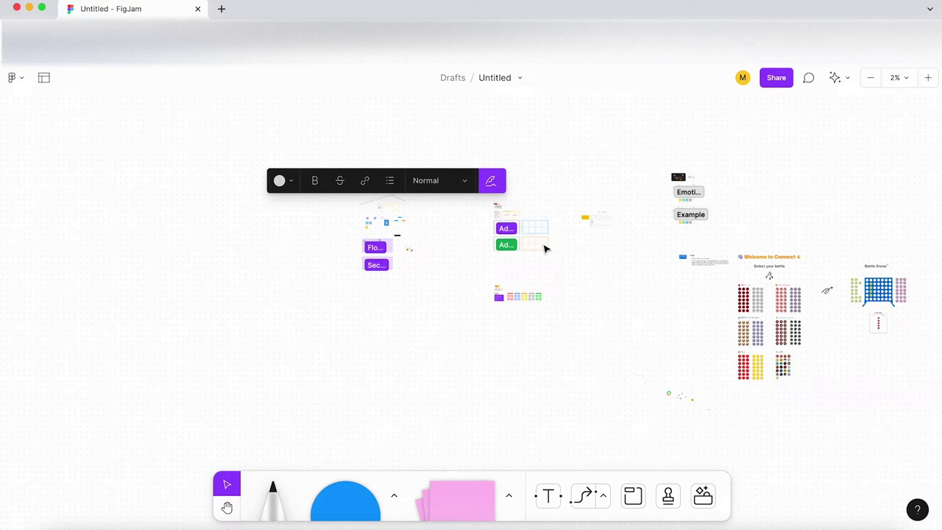
scroll(535, 242, "up", 5)
scroll(332, 269, "up", 10)
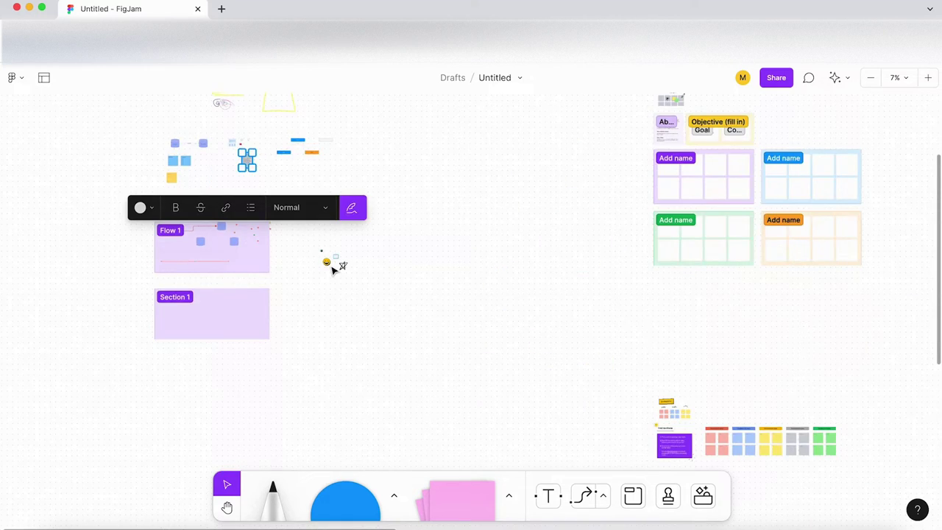
scroll(335, 273, "down", 10)
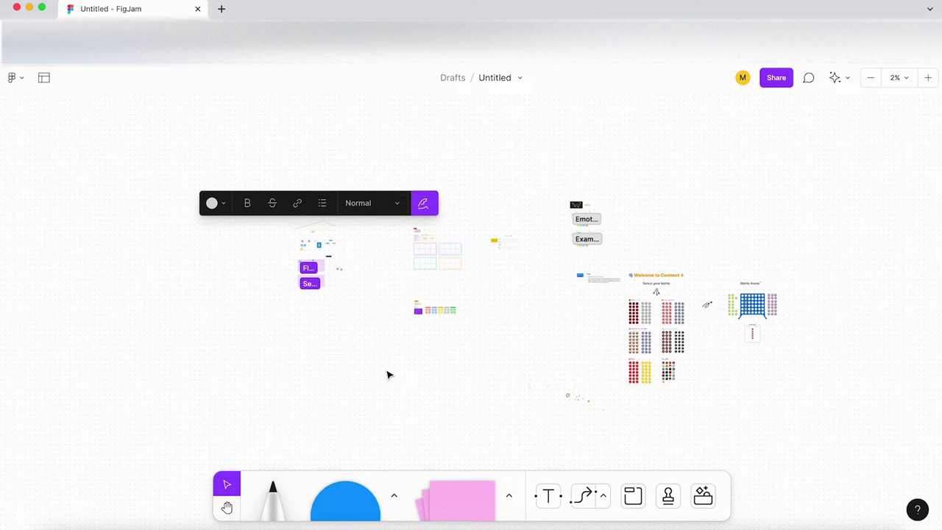
scroll(390, 376, "up", 4)
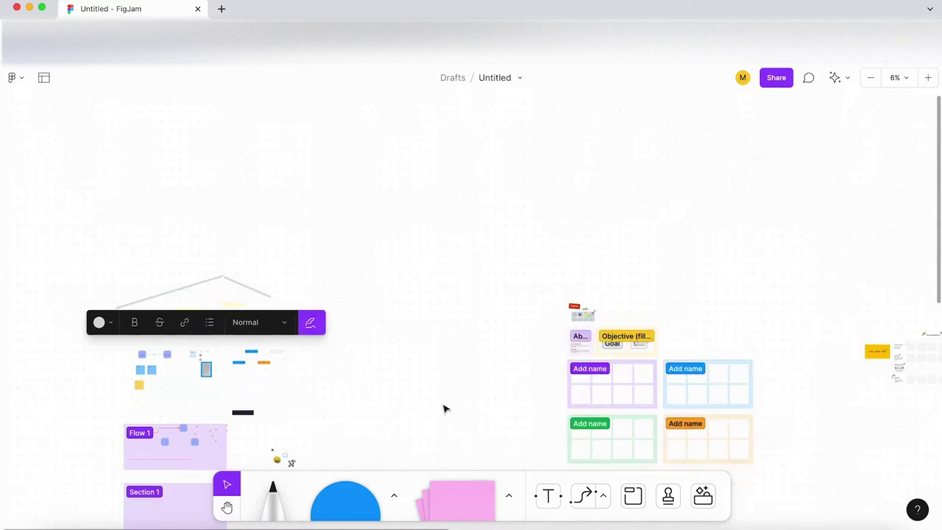
scroll(238, 326, "up", 5)
Step: Widen the Crazy 8s sticky so its text reflows, and move it down-right
scroll(189, 262, "up", 3)
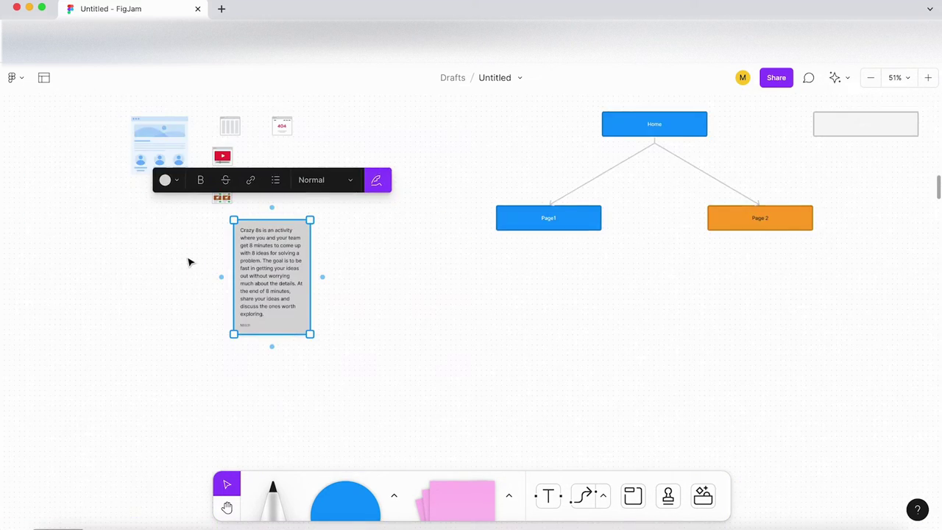
scroll(189, 262, "up", 5)
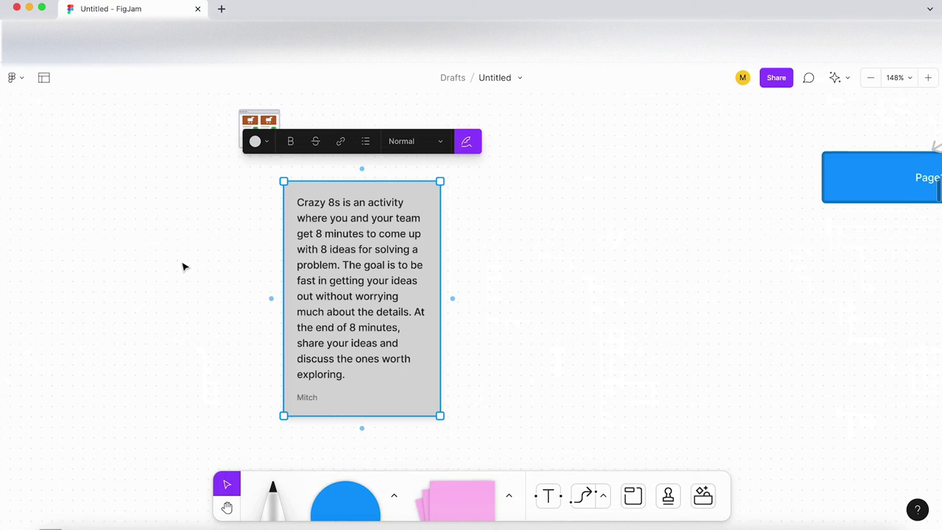
left_click_drag(452, 298, 630, 301)
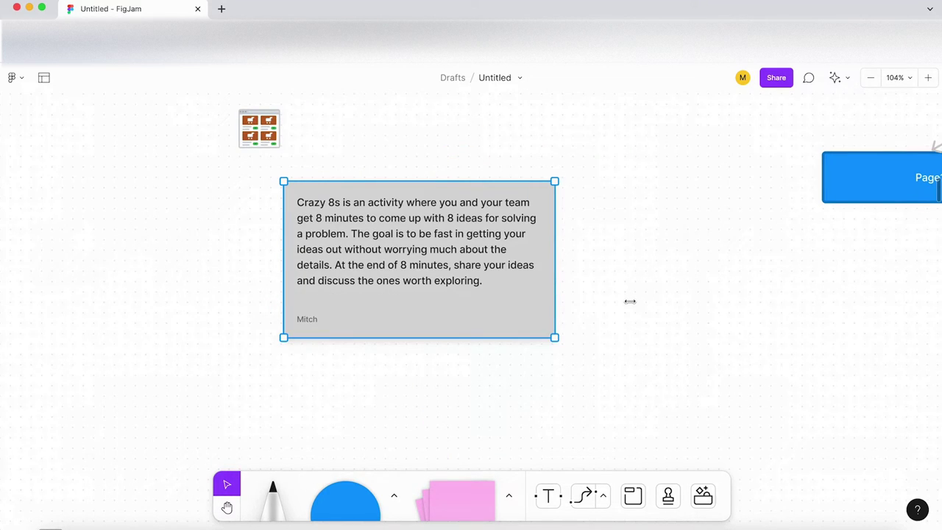
scroll(420, 248, "down", 3)
left_click_drag(417, 249, 544, 336)
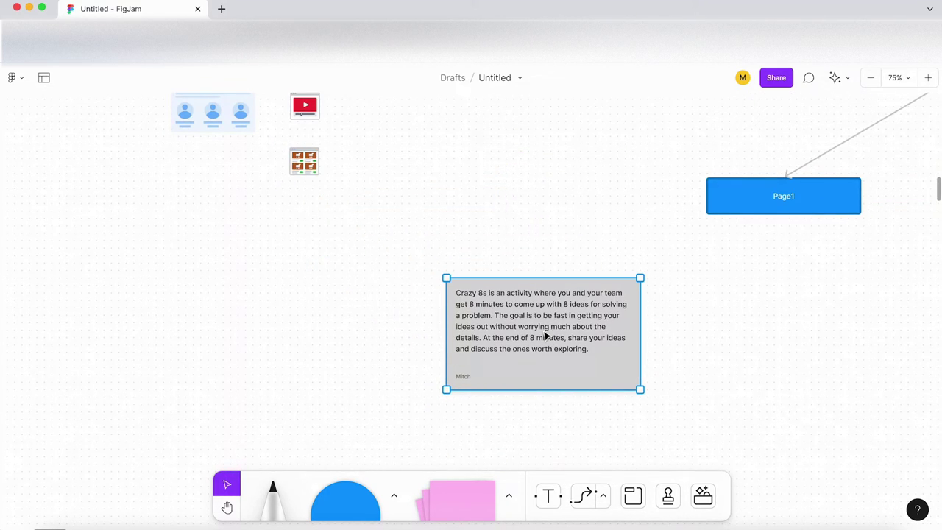
scroll(347, 294, "down", 5)
left_click(582, 368)
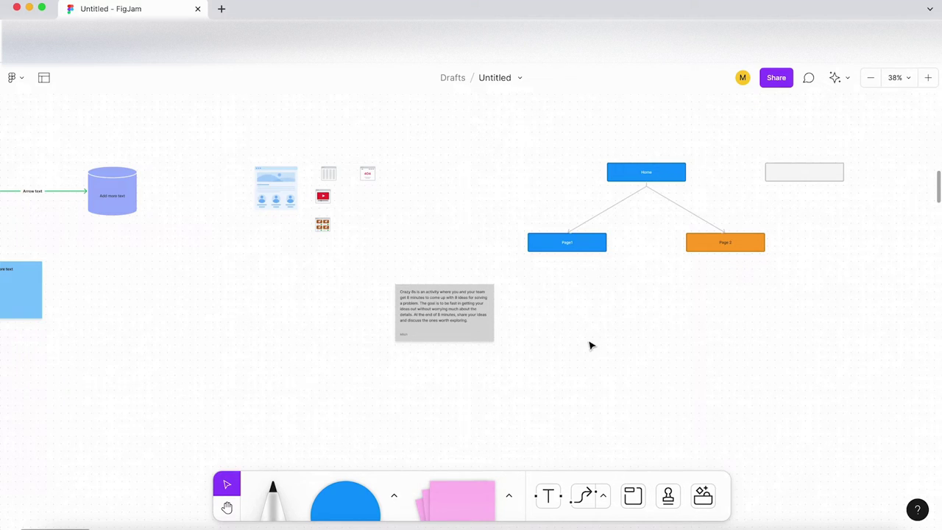
Step: Make the Crazy 8s card light blue, then bring up the plugins list
scroll(437, 331, "up", 5)
left_click(479, 306)
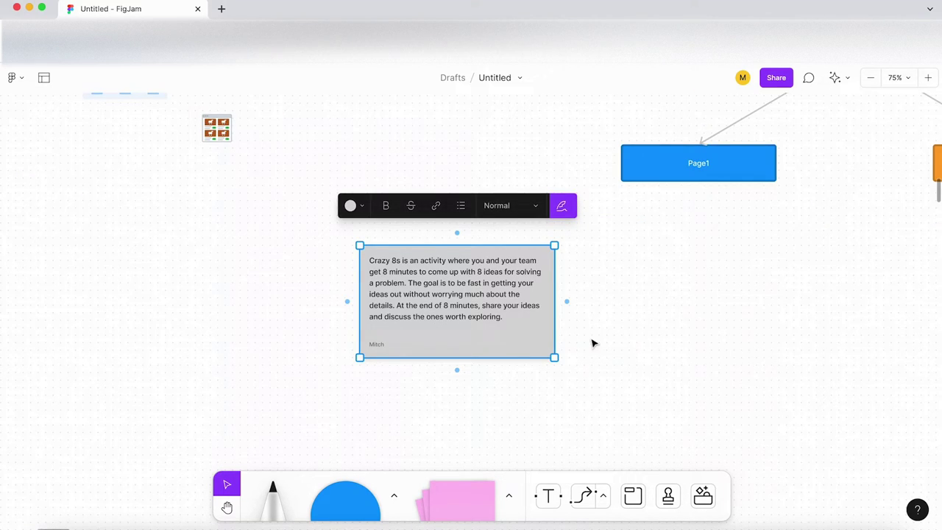
left_click(353, 205)
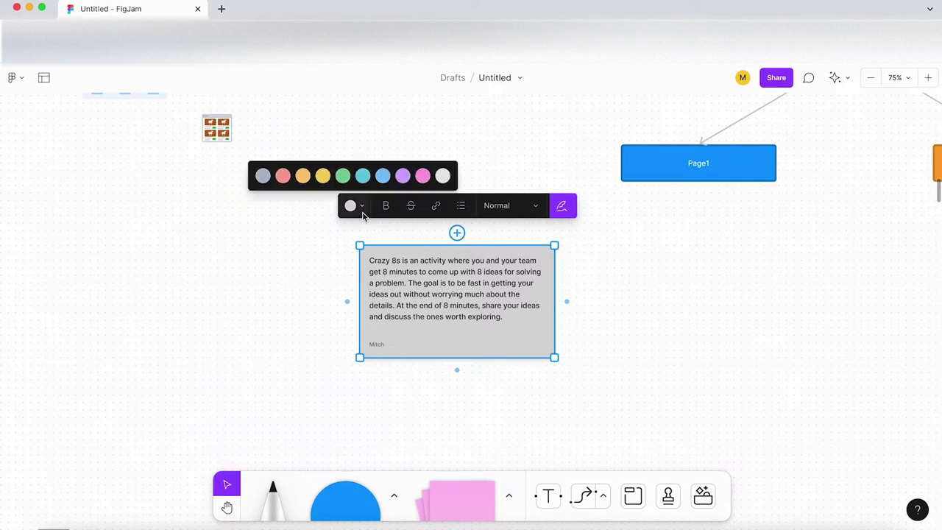
left_click(385, 180)
left_click(277, 310)
scroll(309, 321, "down", 5)
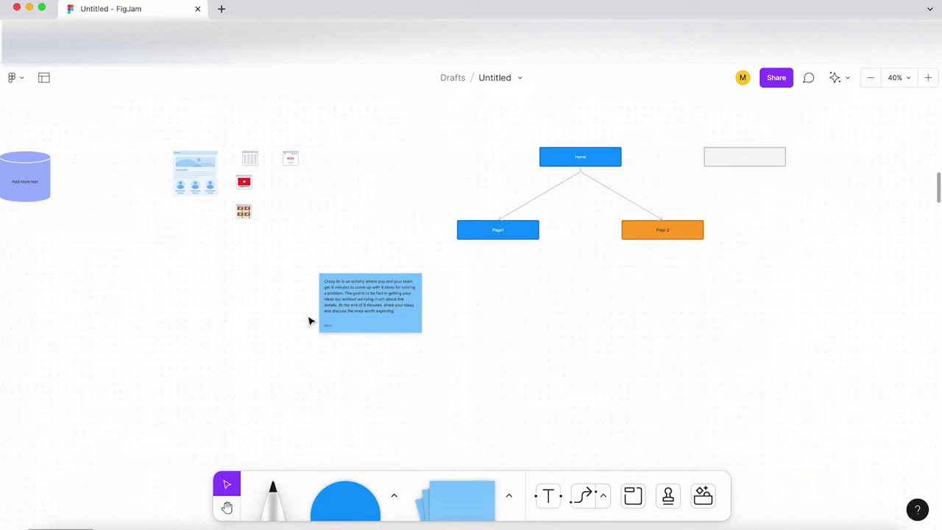
left_click_drag(454, 368, 315, 289)
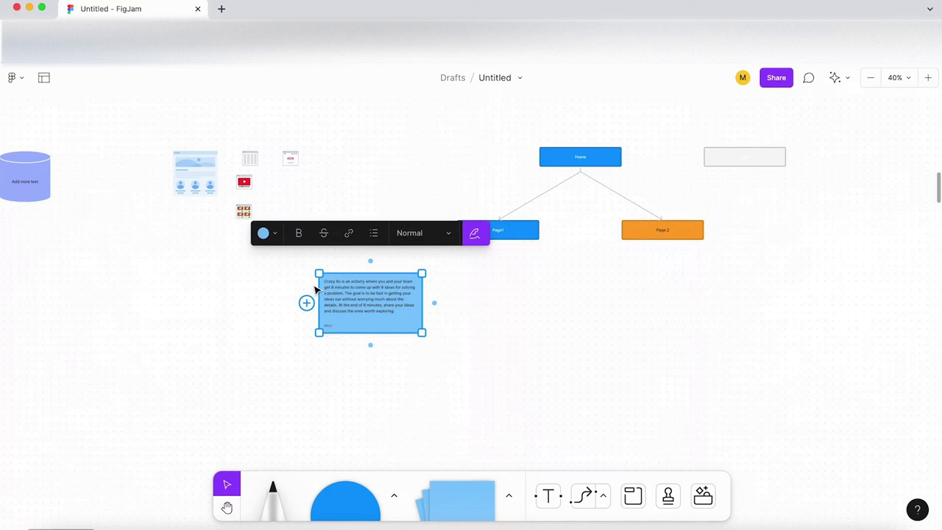
left_click(364, 440)
left_click(703, 494)
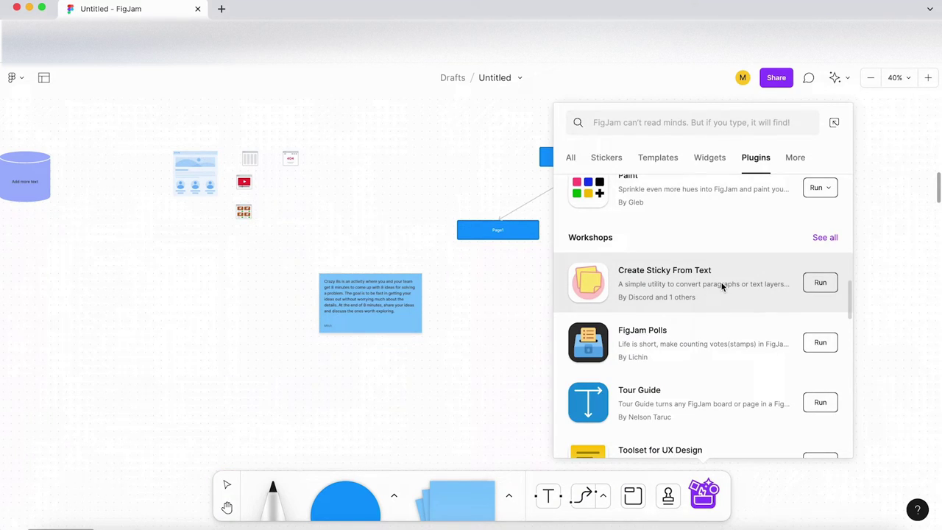
Step: Launch the FlyOver plugin and pan the board into position
scroll(721, 285, "down", 4)
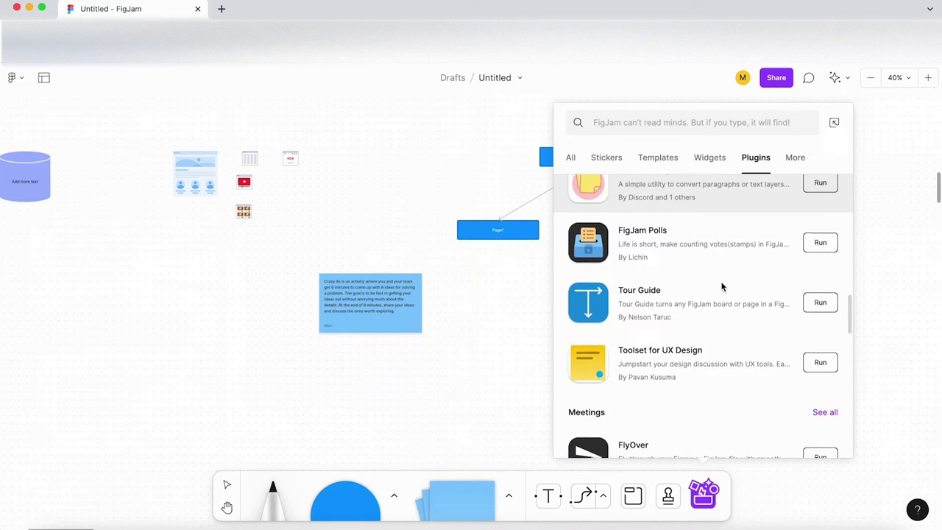
scroll(721, 285, "down", 5)
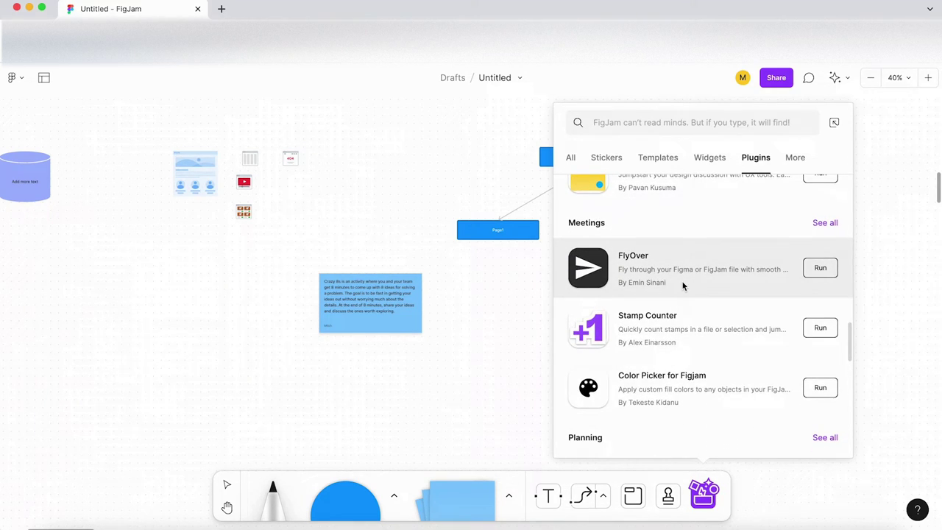
left_click(825, 272)
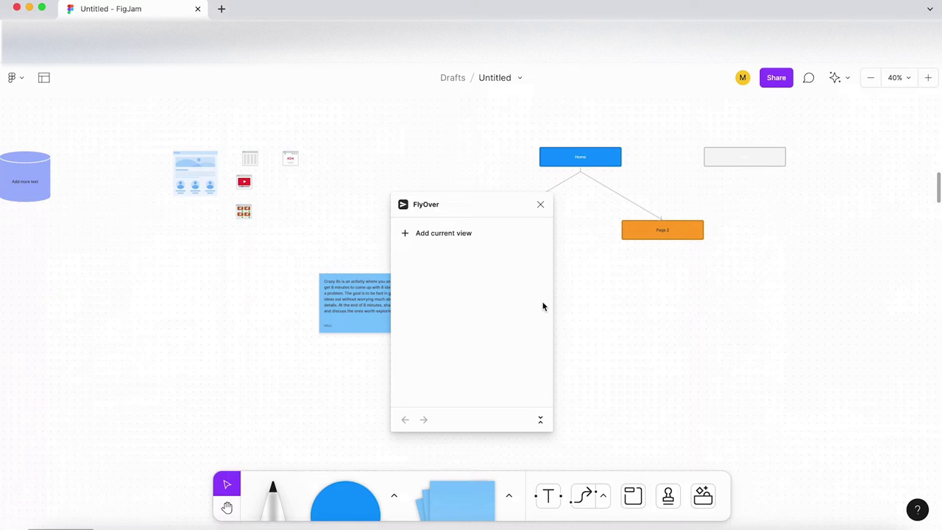
scroll(581, 340, "down", 5)
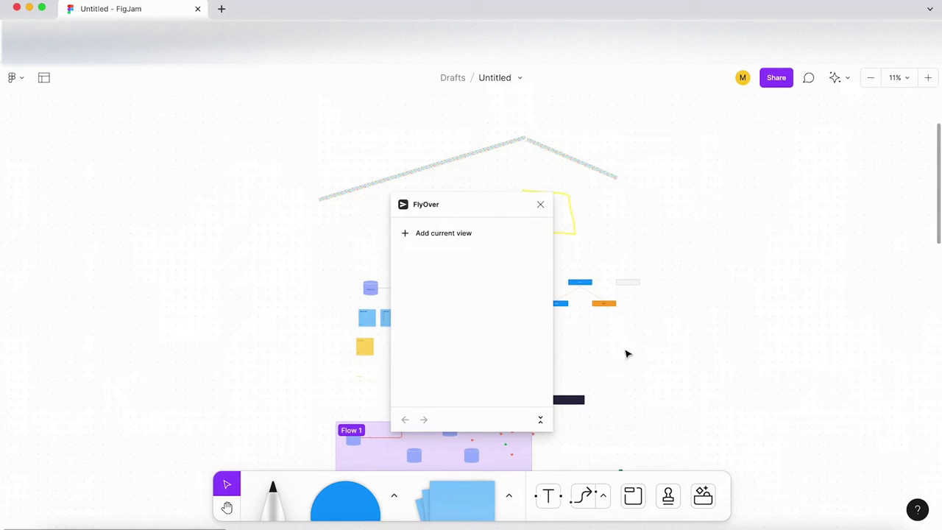
key("h")
scroll(655, 332, "down", 4)
scroll(655, 331, "right", 3)
key("v")
scroll(669, 248, "down", 3)
scroll(668, 248, "right", 2)
scroll(669, 248, "down", 4)
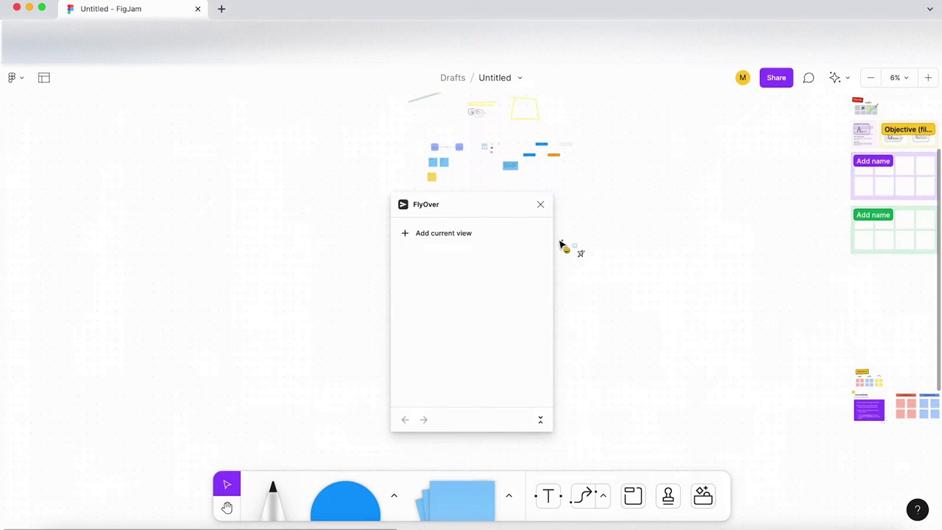
Step: Save the current board position as the FlyOver view 'Default view'
left_click_drag(455, 211, 307, 130)
scroll(441, 152, "up", 2)
scroll(442, 243, "up", 3)
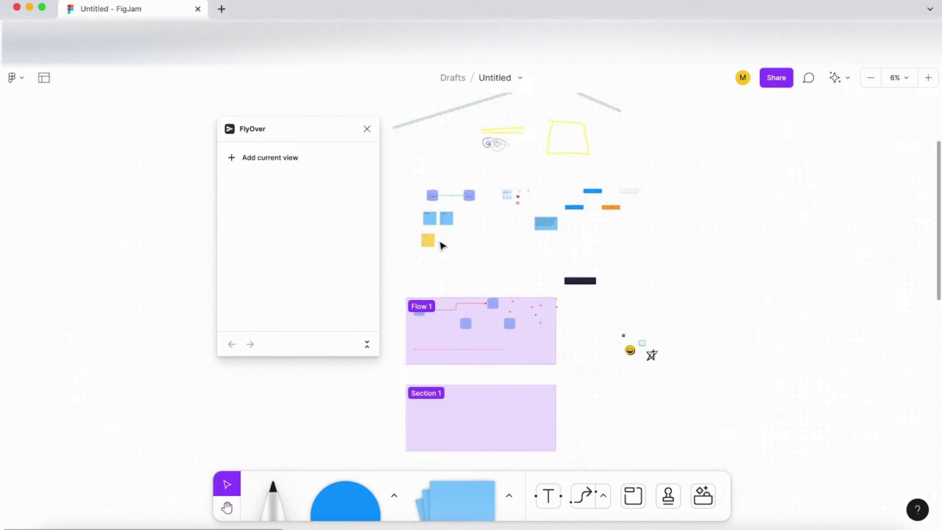
left_click(256, 157)
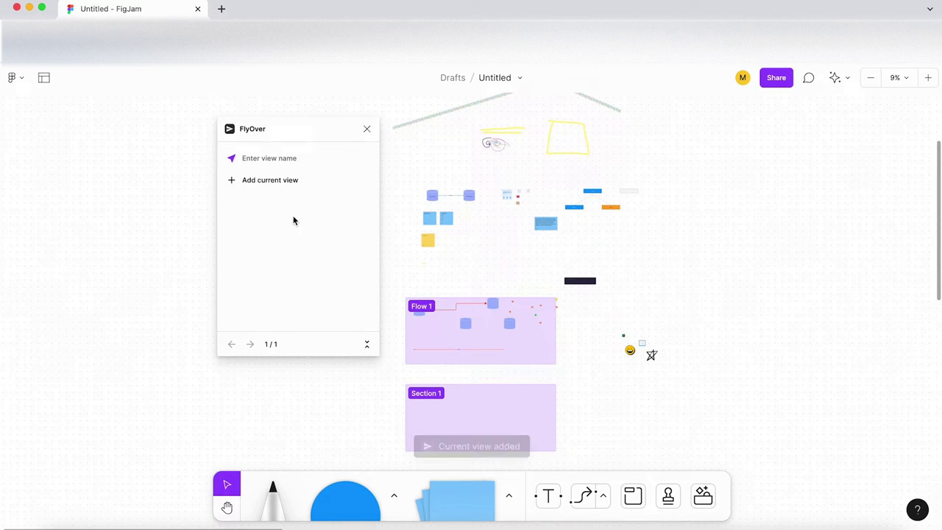
type("Default view")
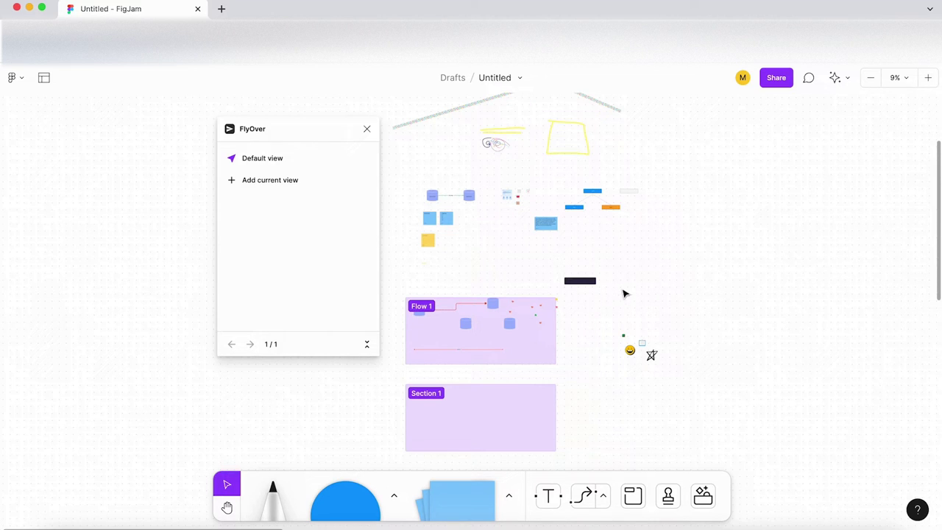
type("h")
Step: Pan to the templates area and save it as View 2
scroll(625, 274, "right", 5)
scroll(626, 273, "right", 5)
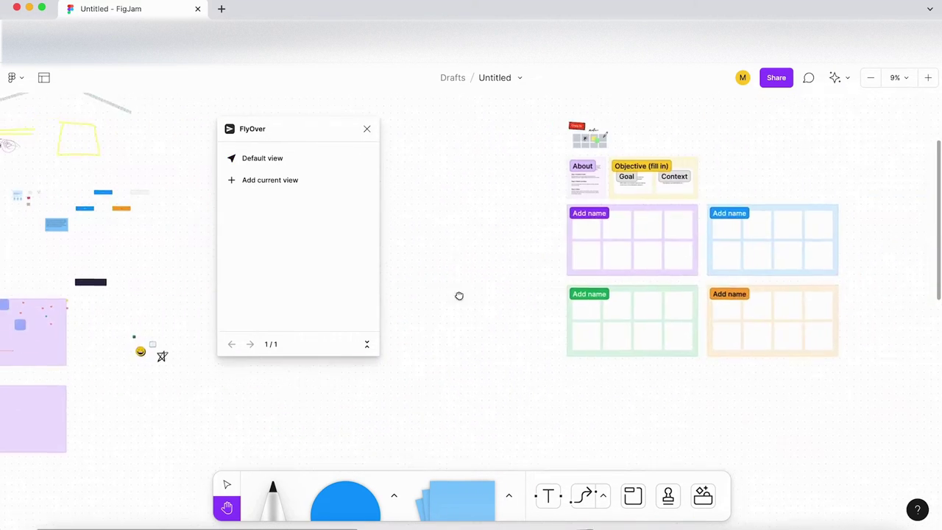
scroll(459, 296, "up", 2)
key("v")
scroll(400, 364, "up", 1)
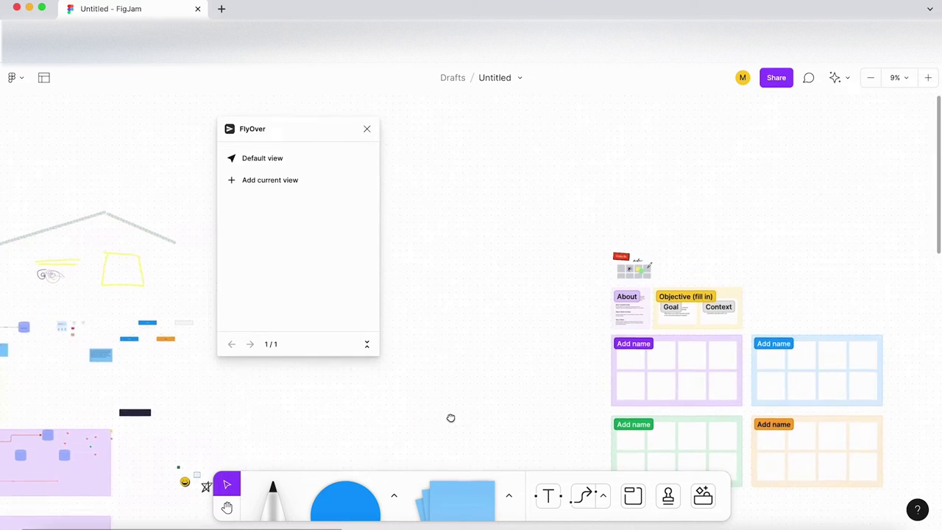
scroll(449, 417, "right", 5)
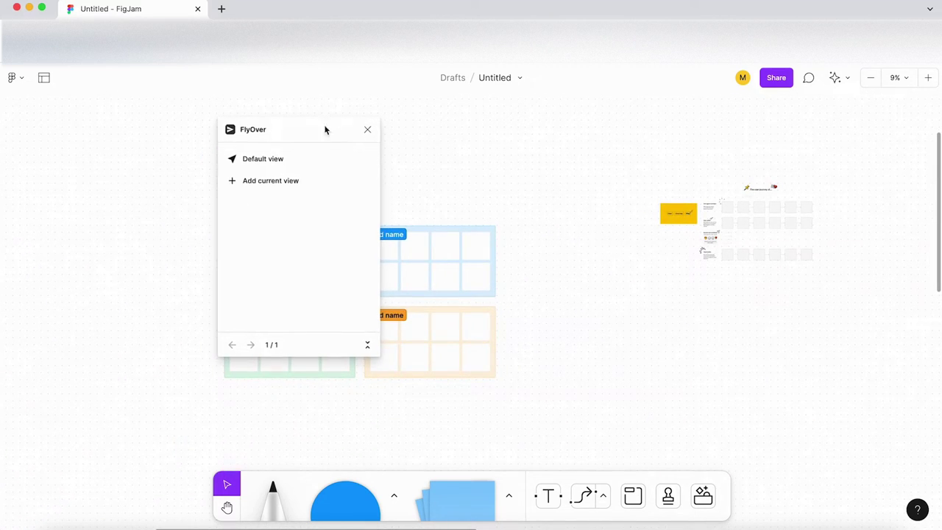
left_click_drag(326, 131, 682, 179)
left_click(629, 231)
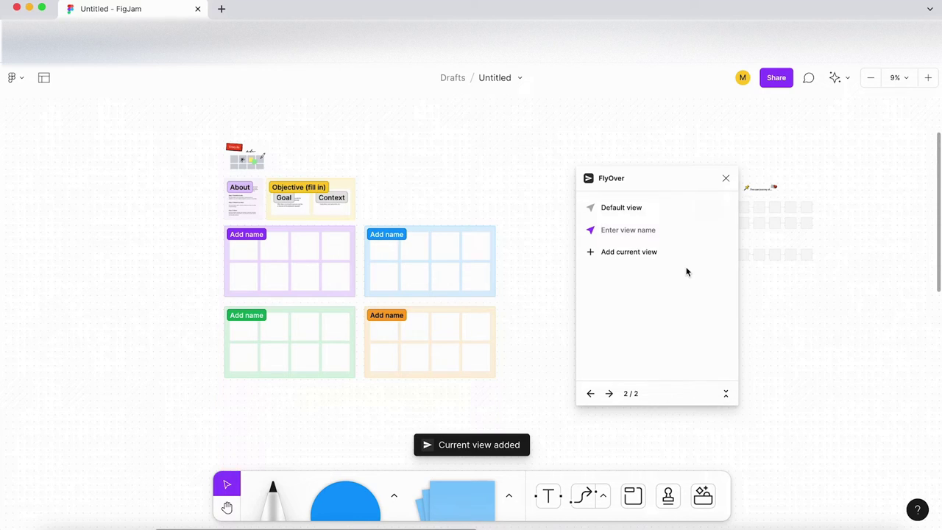
type("View 2")
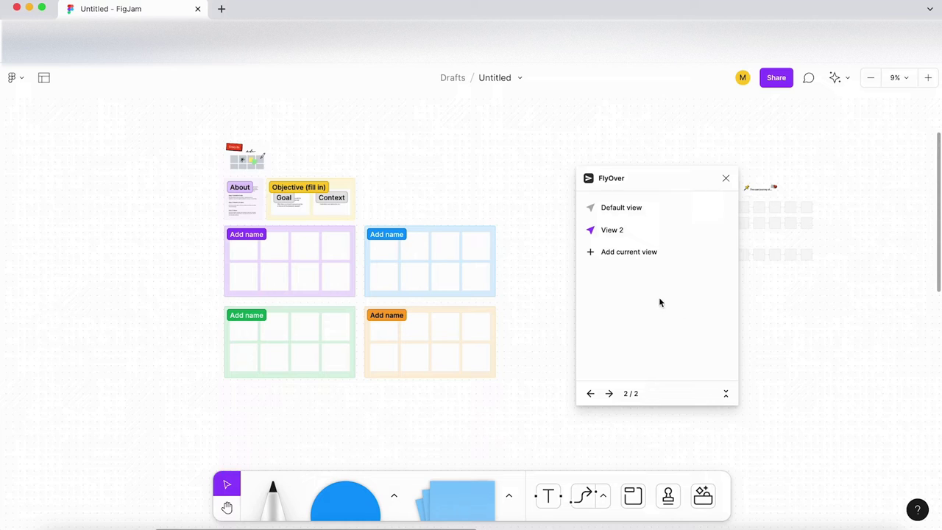
Step: Fly back and forth between Default view and View 2, then close FlyOver
left_click(636, 258)
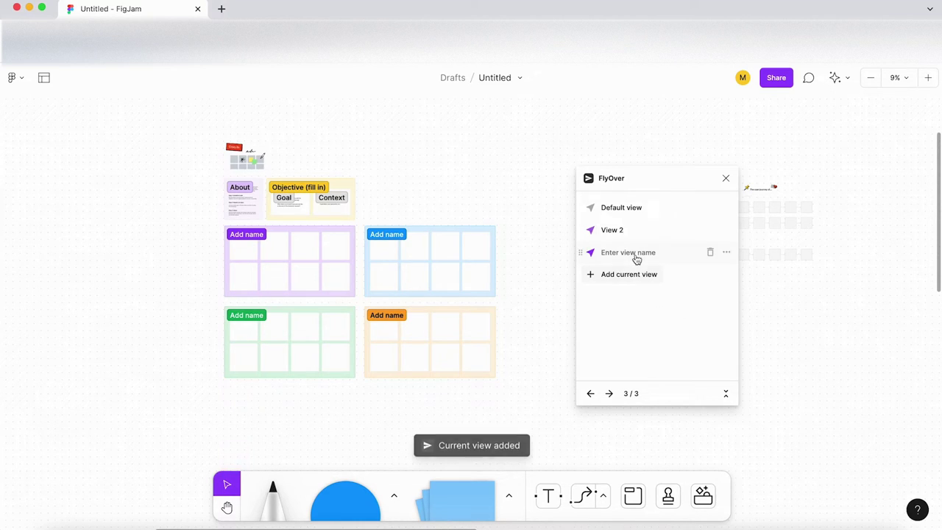
left_click(593, 212)
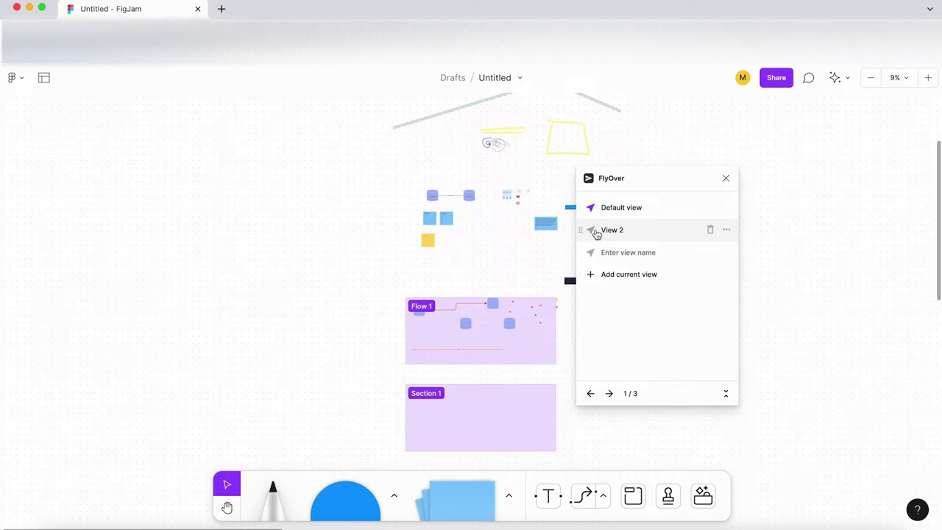
left_click(595, 233)
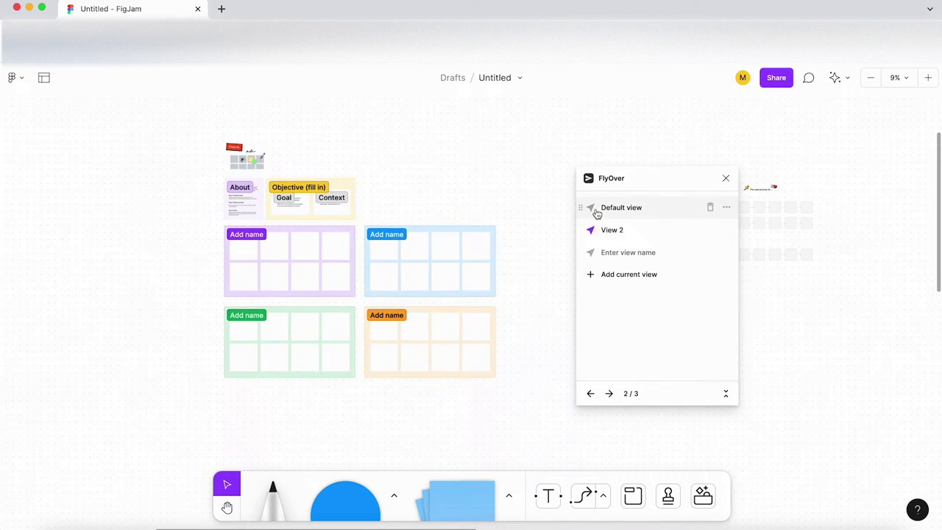
left_click(596, 210)
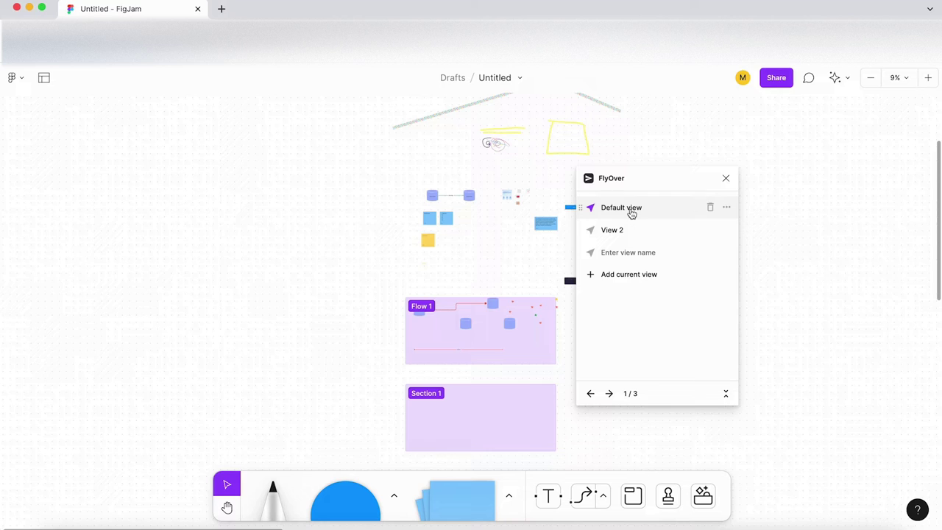
left_click(619, 231)
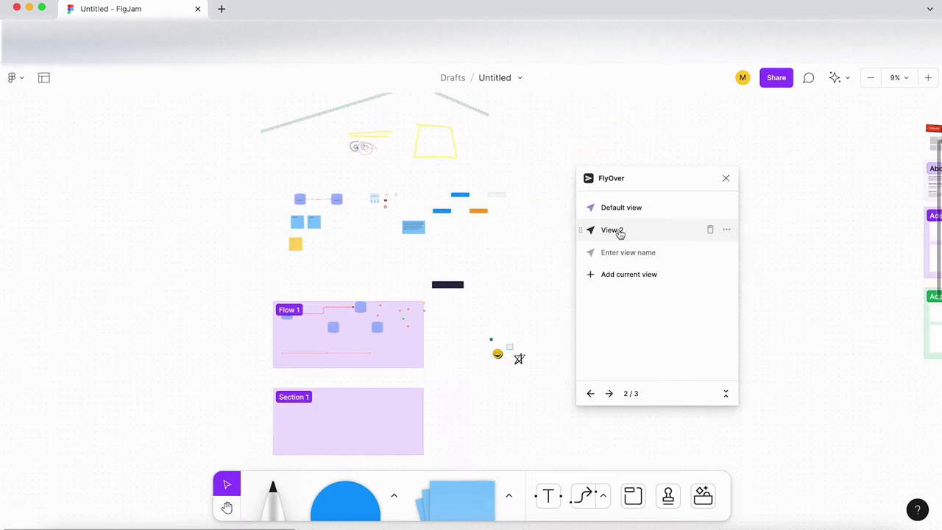
left_click(726, 179)
scroll(593, 267, "down", 5)
Step: Open the plugins list with Shift+I and run Unsplash from the Images section
key("h")
left_click_drag(630, 364, 596, 287)
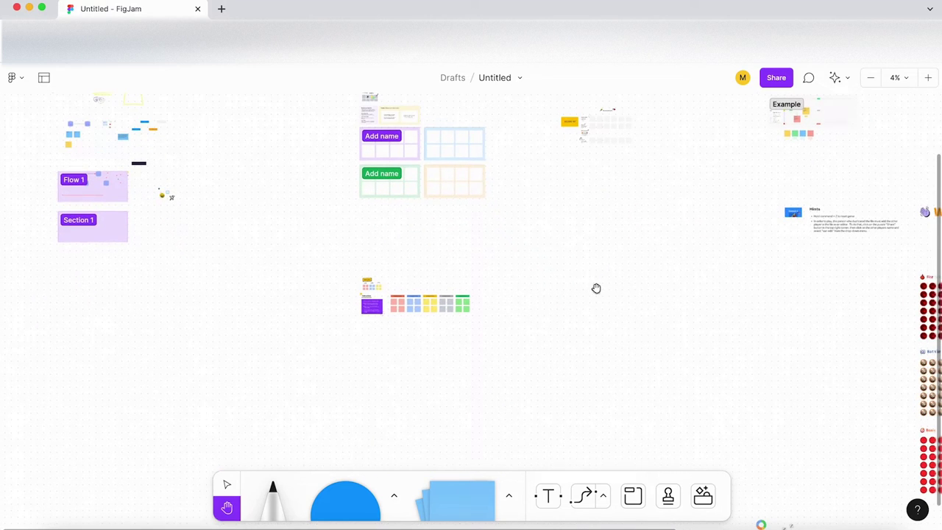
key("v")
scroll(596, 288, "down", 3)
key("shift+i")
scroll(670, 298, "down", 5)
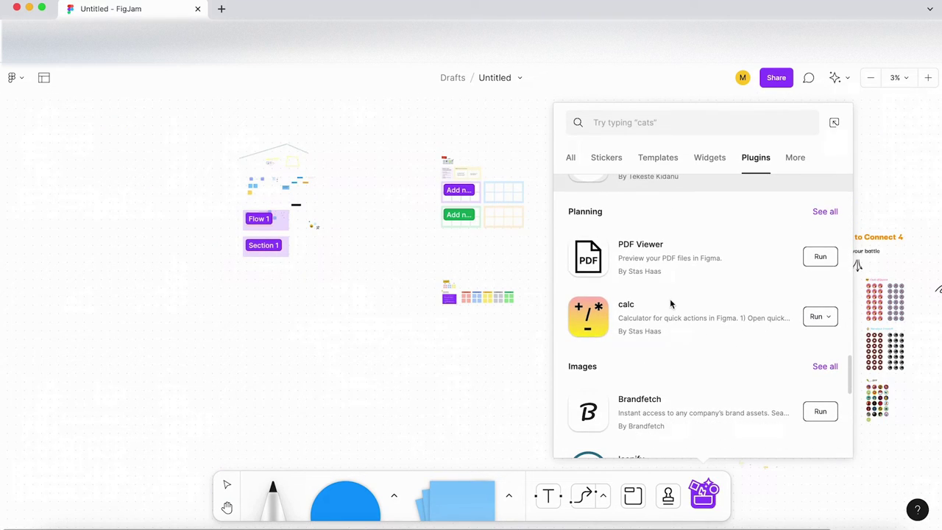
scroll(675, 296, "down", 1)
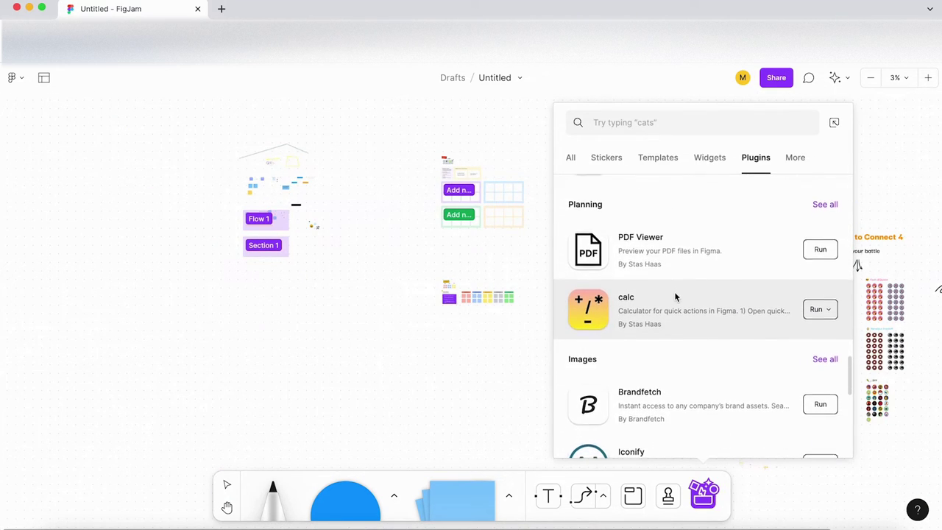
scroll(674, 291, "down", 3)
scroll(647, 299, "down", 3)
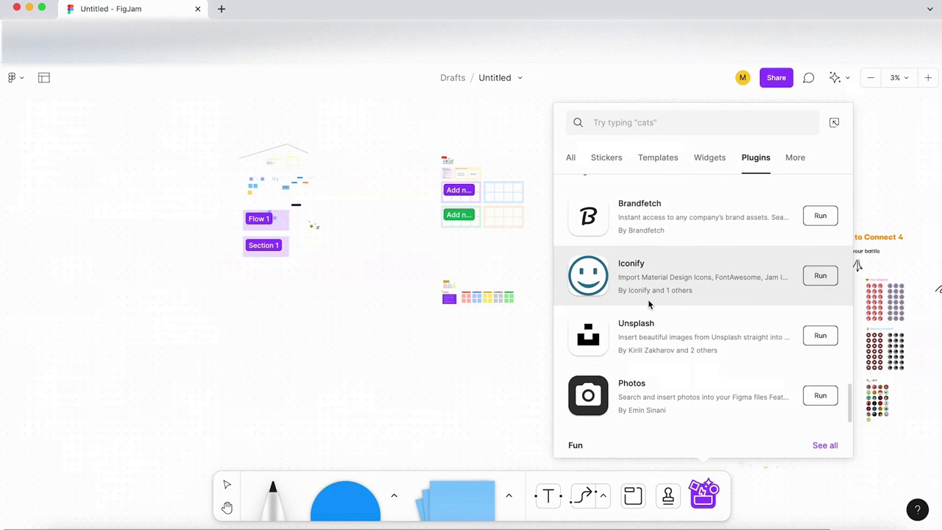
scroll(648, 309, "down", 2)
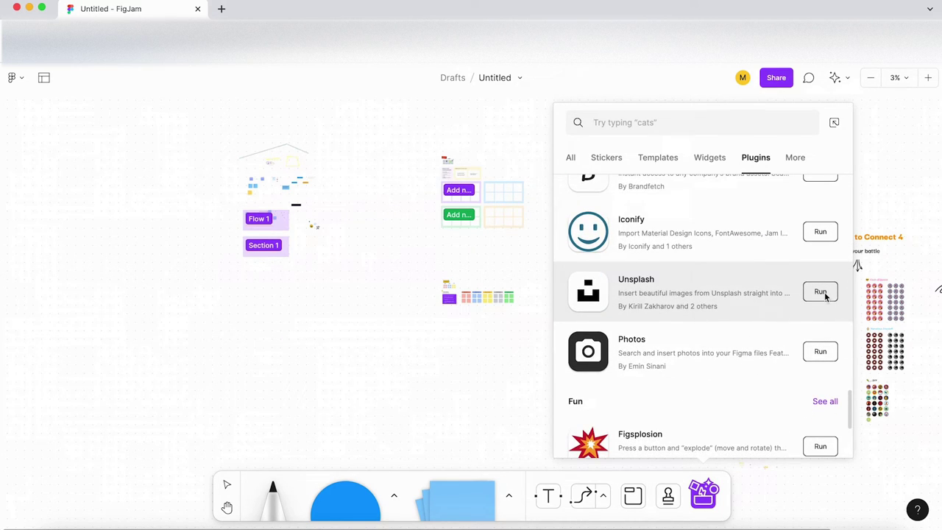
left_click(823, 292)
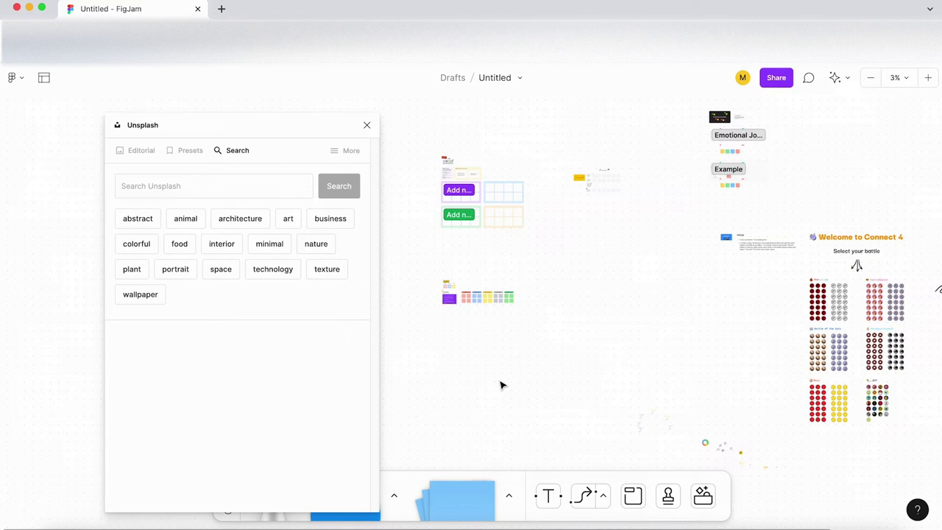
Step: Search Unsplash for 'moon' and drag the moon-phases photo onto the board
left_click(163, 188)
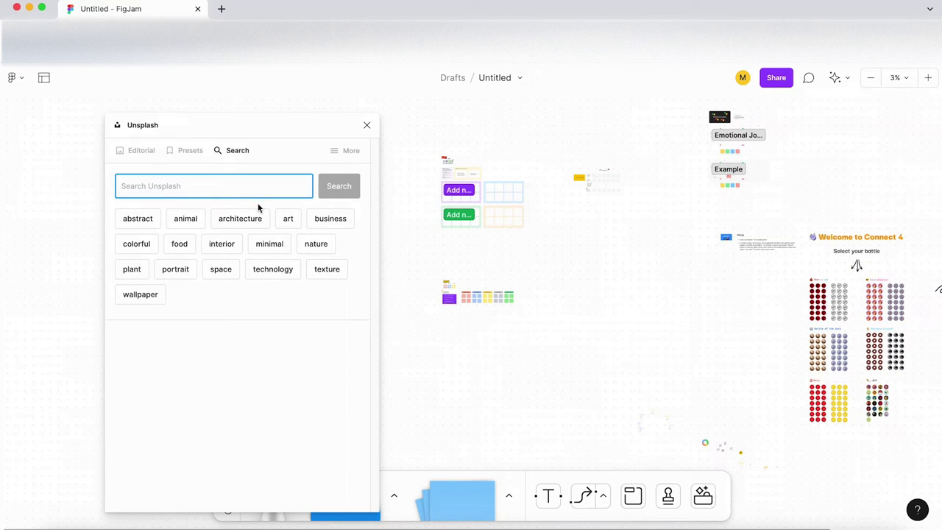
type("moon")
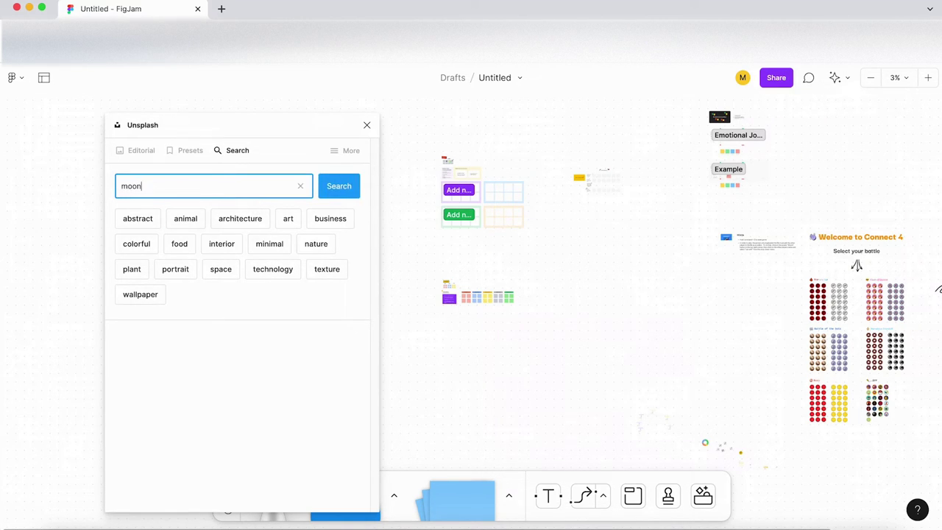
key("Return")
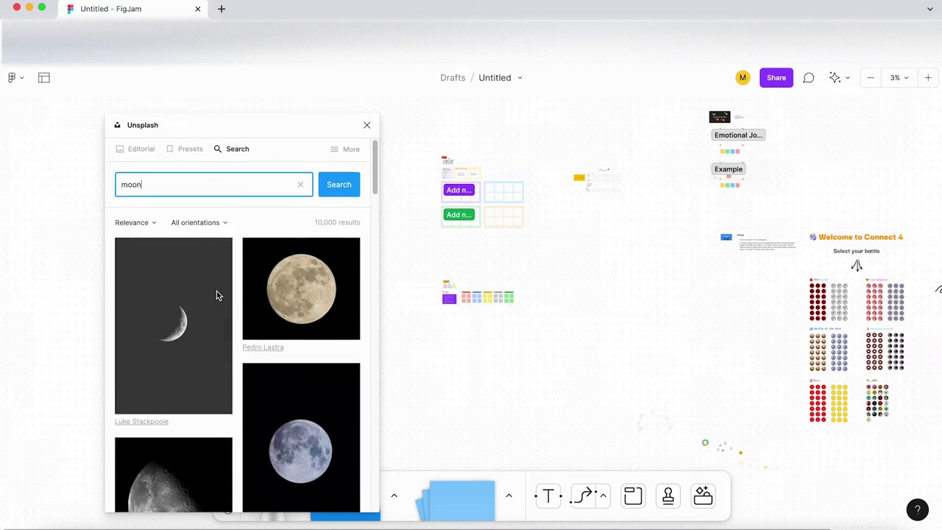
scroll(217, 293, "down", 5)
scroll(217, 295, "down", 2)
left_click_drag(302, 243, 561, 385)
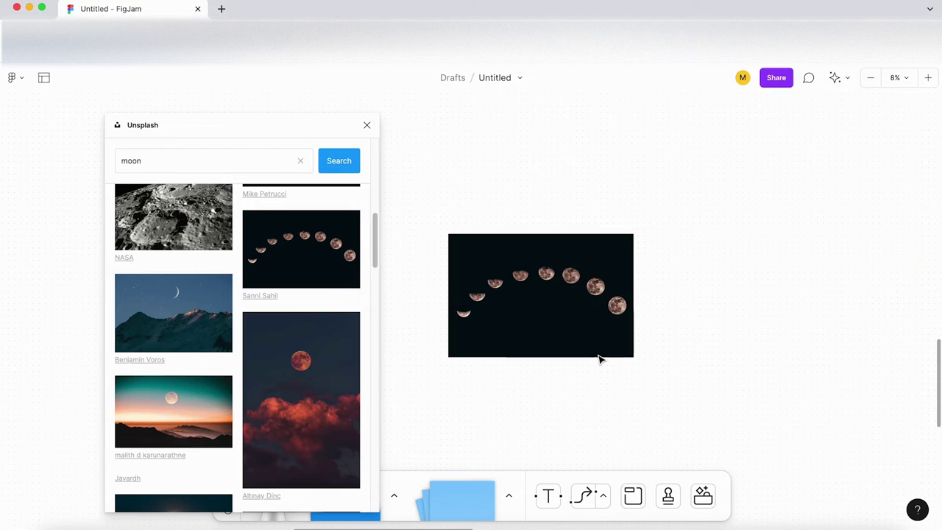
scroll(600, 359, "down", 3)
scroll(263, 336, "down", 2)
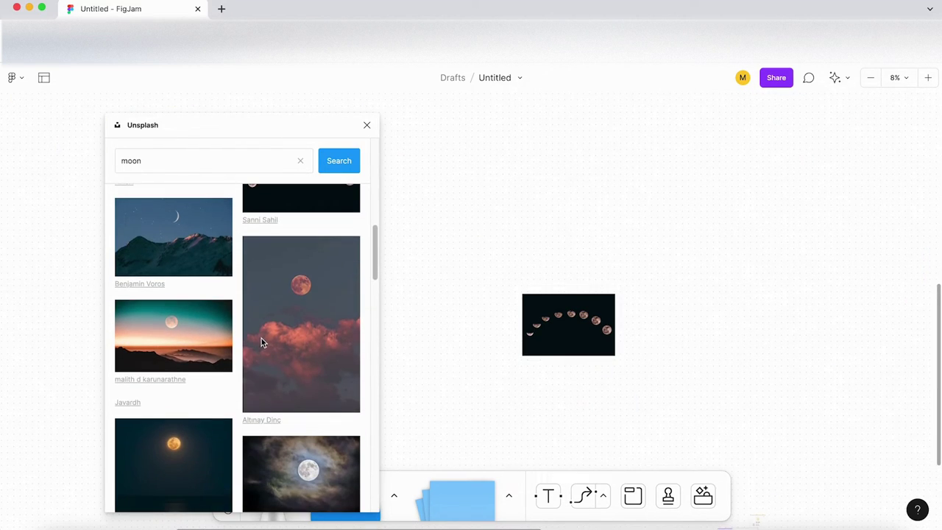
Step: Place an interior room photo from the 'interior' tag beside the moon image, then close Unsplash
left_click(301, 161)
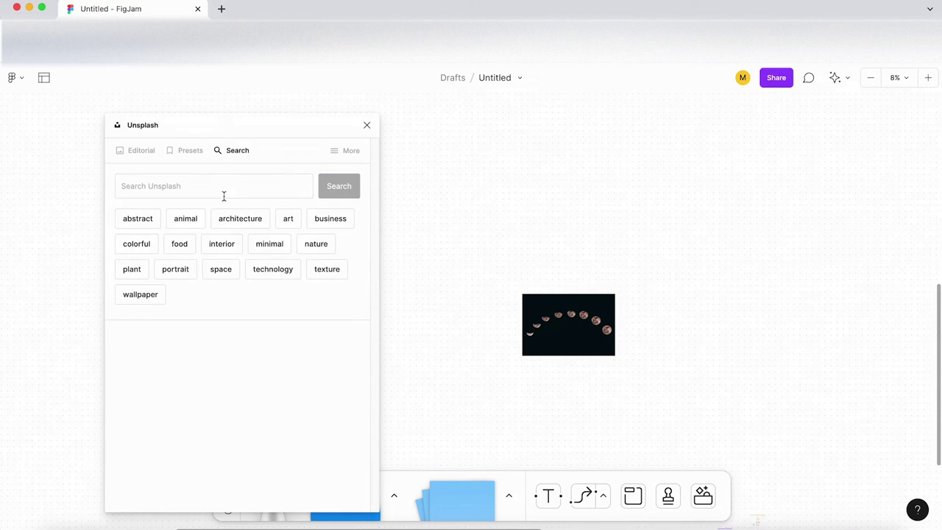
left_click(221, 245)
scroll(275, 337, "down", 3)
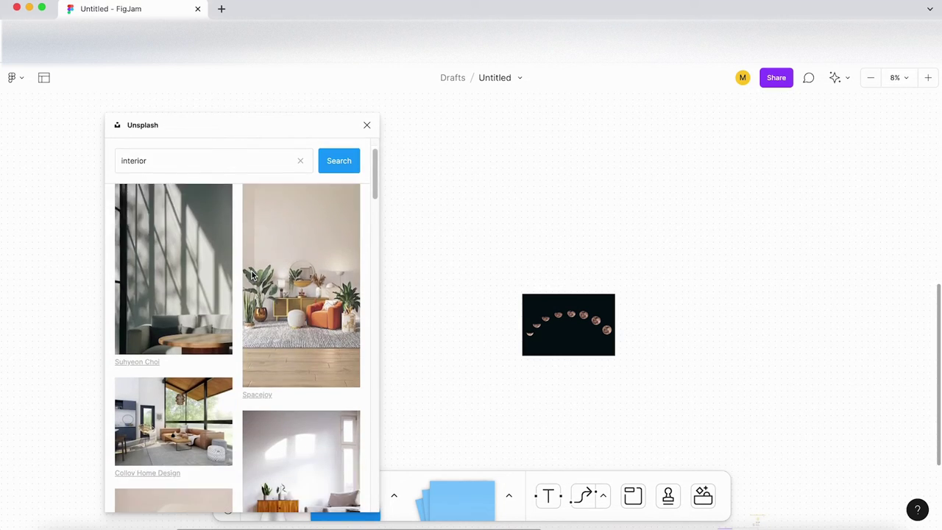
left_click_drag(275, 337, 474, 176)
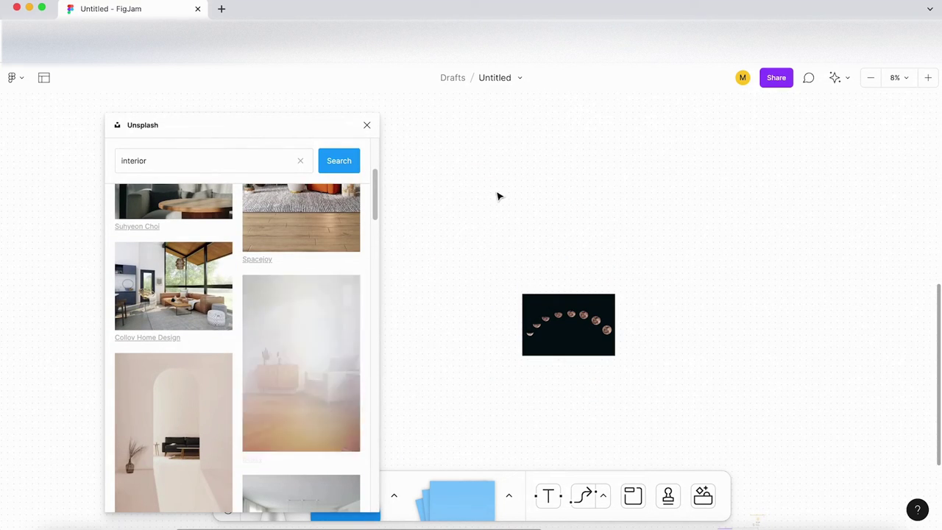
left_click_drag(538, 100, 688, 360)
scroll(640, 324, "up", 3)
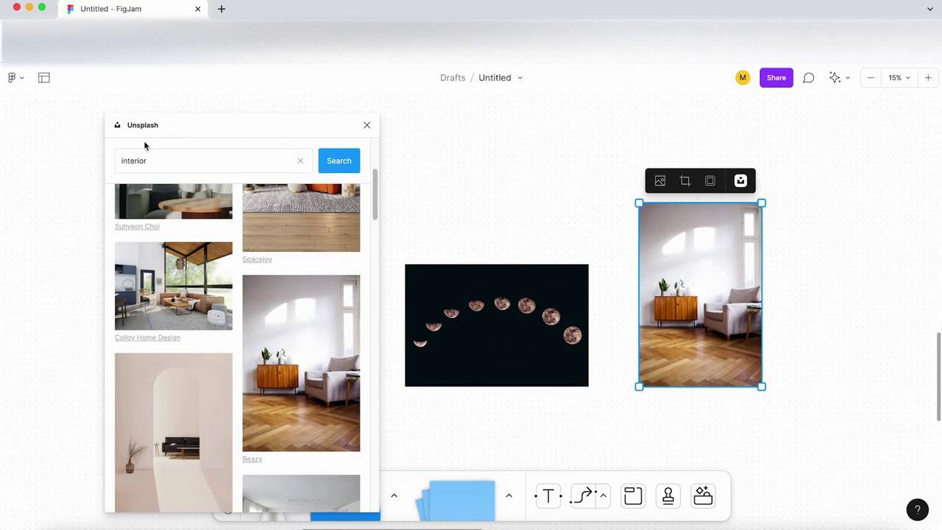
scroll(192, 294, "down", 5)
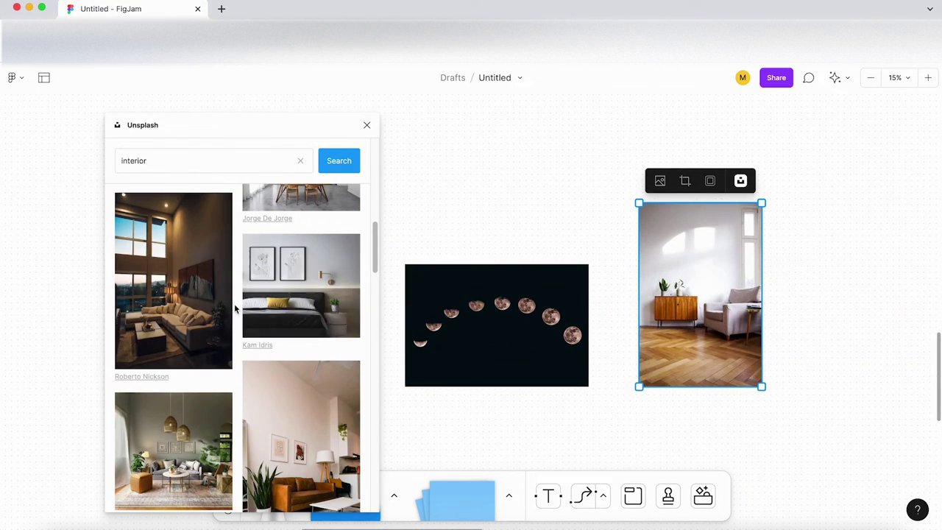
left_click(366, 126)
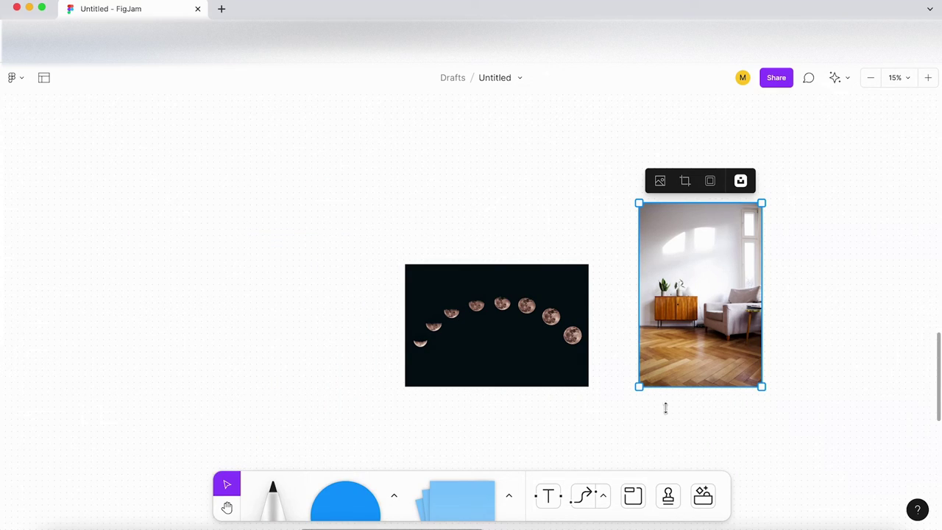
Step: Run Figsplosion from the Fun section of the plugins list
left_click(711, 501)
scroll(677, 390, "down", 5)
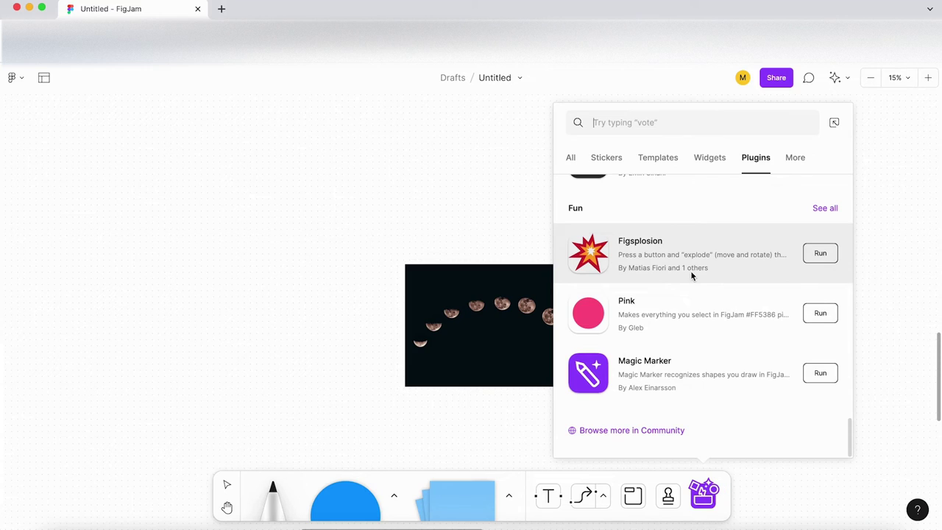
scroll(475, 288, "down", 10)
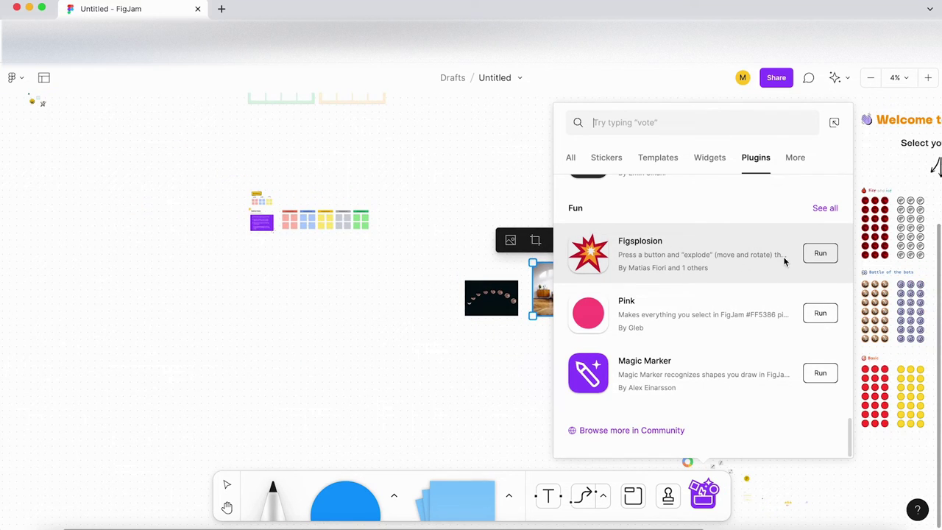
left_click(814, 256)
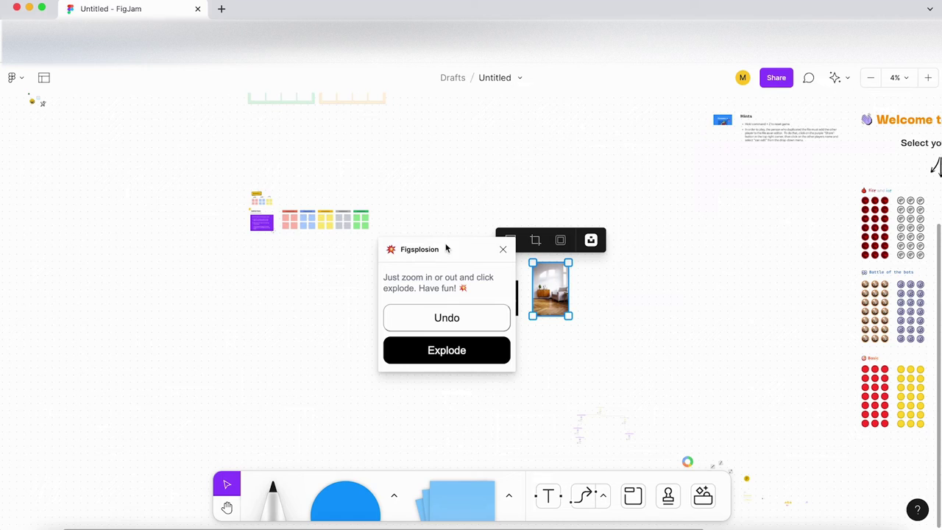
Step: Run Figsplosion's Explode twice to scatter the board's Connect 4 pieces, and zoom around to watch
left_click_drag(447, 248, 152, 253)
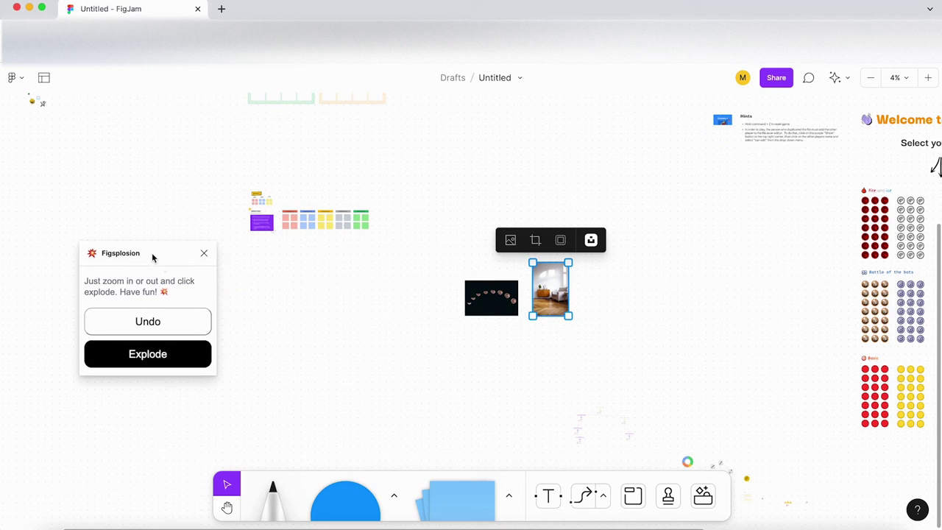
left_click(162, 360)
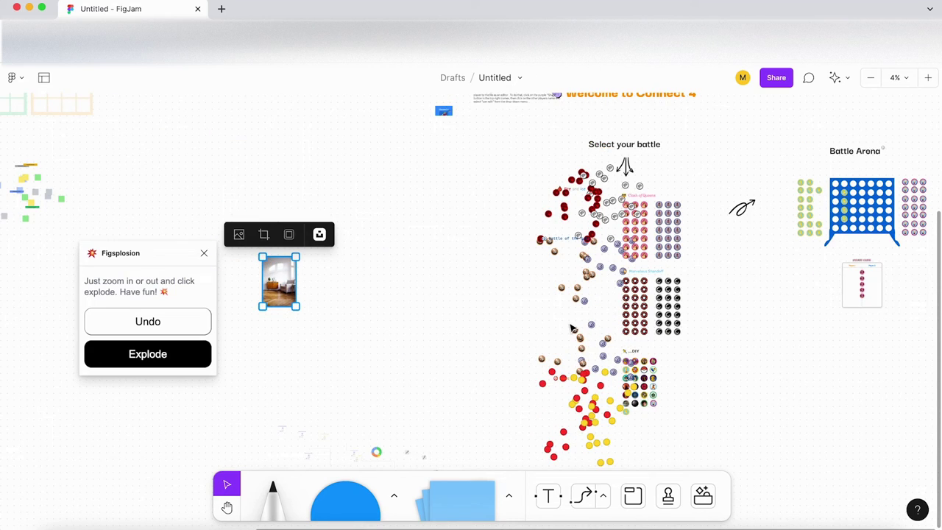
scroll(578, 329, "down", 2)
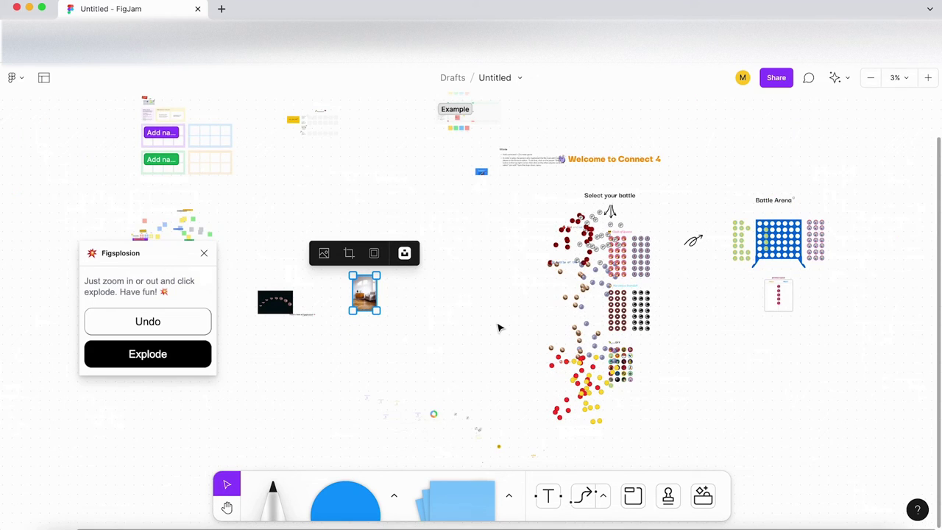
left_click(142, 356)
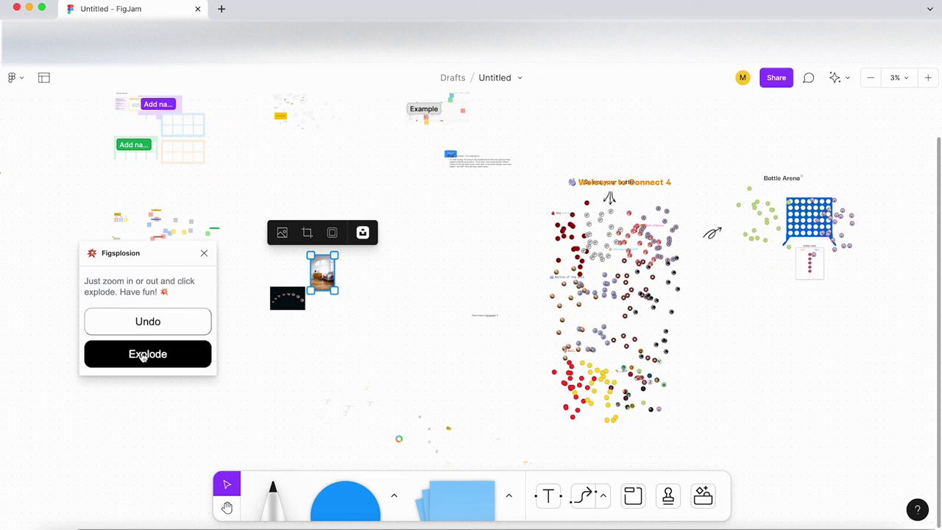
scroll(643, 316, "up", 10)
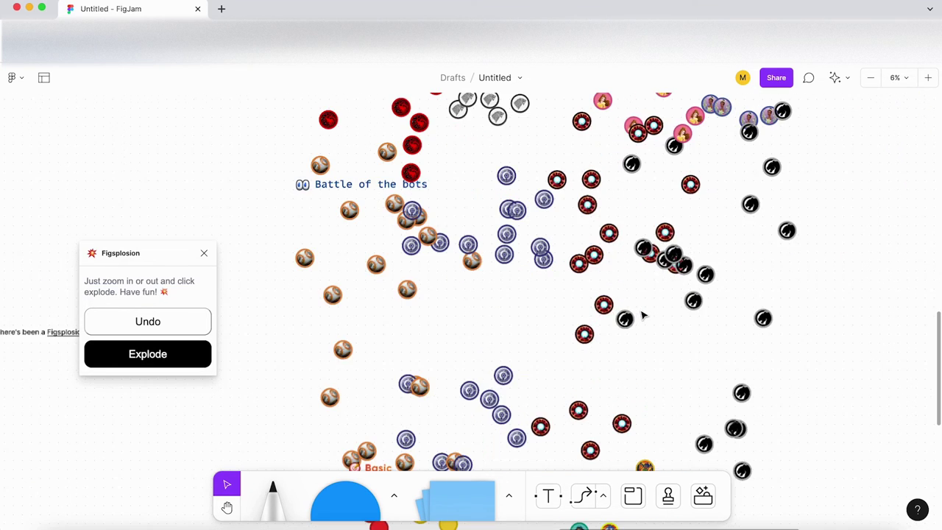
scroll(643, 317, "down", 6)
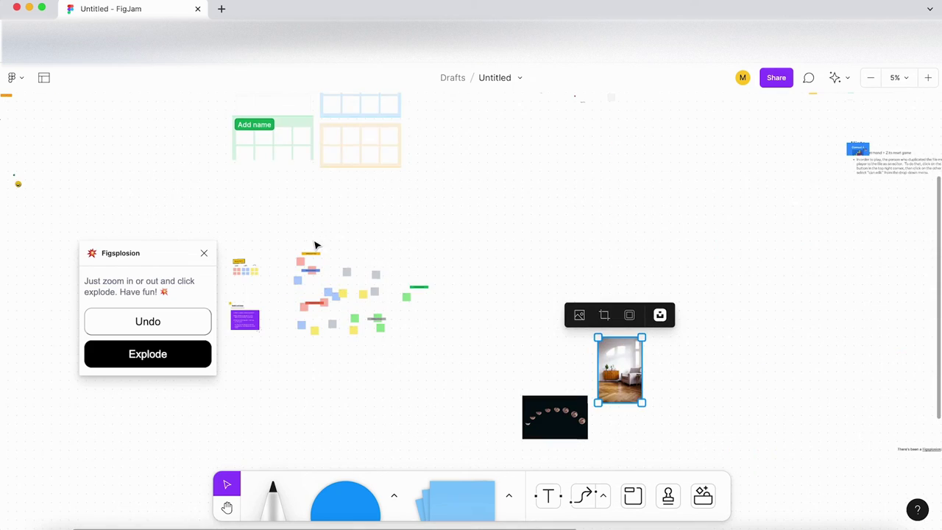
scroll(518, 291, "up", 5)
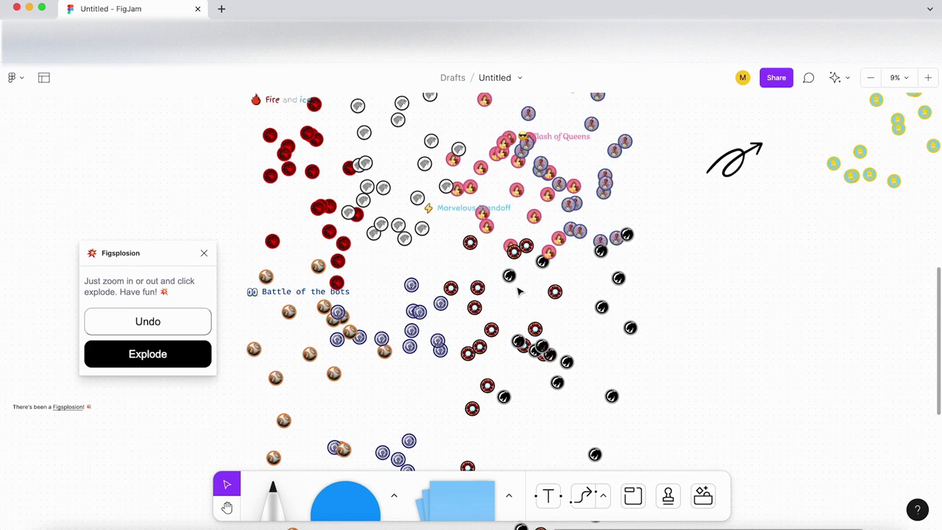
scroll(518, 292, "down", 6)
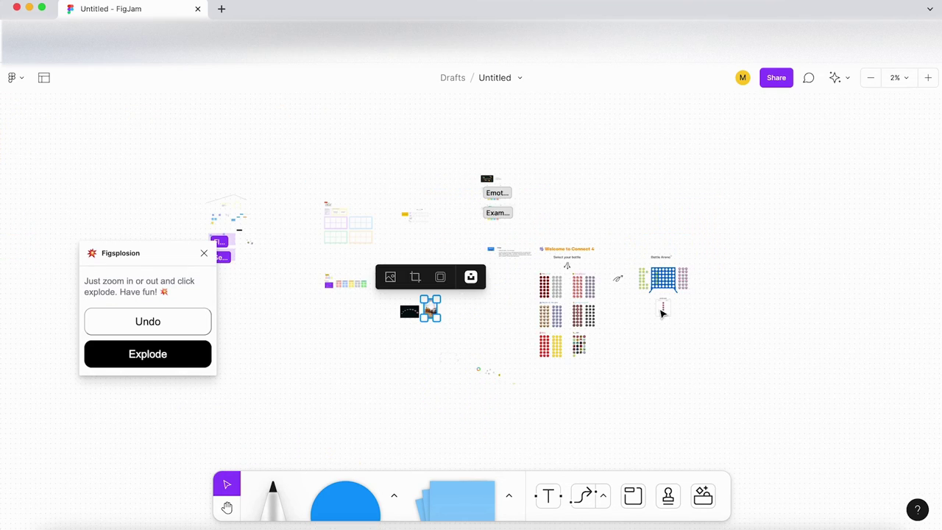
Step: Clear the image selection and close the Figsplosion plugin
left_click(434, 361)
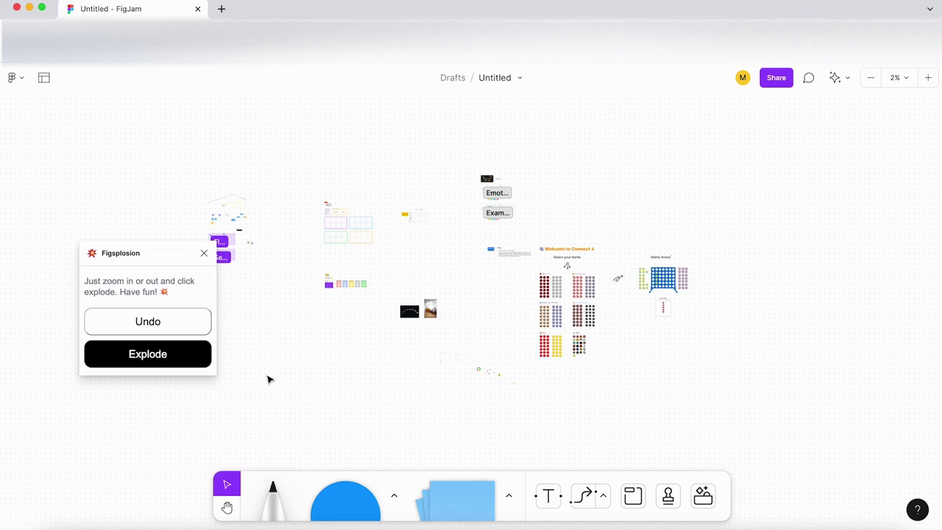
scroll(322, 380, "up", 3)
left_click(205, 253)
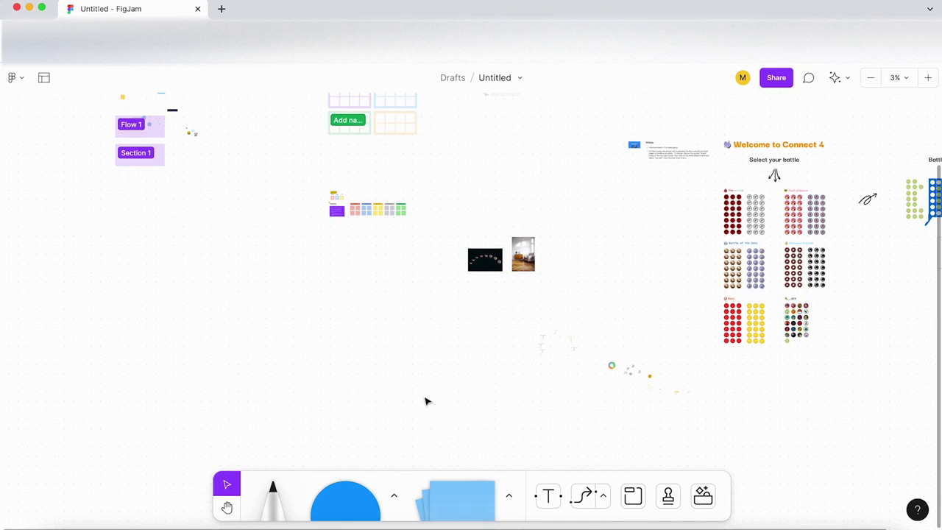
Step: Show the Plugins list's Recents, with Magic Marker, Figsplosion, Unsplash and FlyOver
left_click(697, 498)
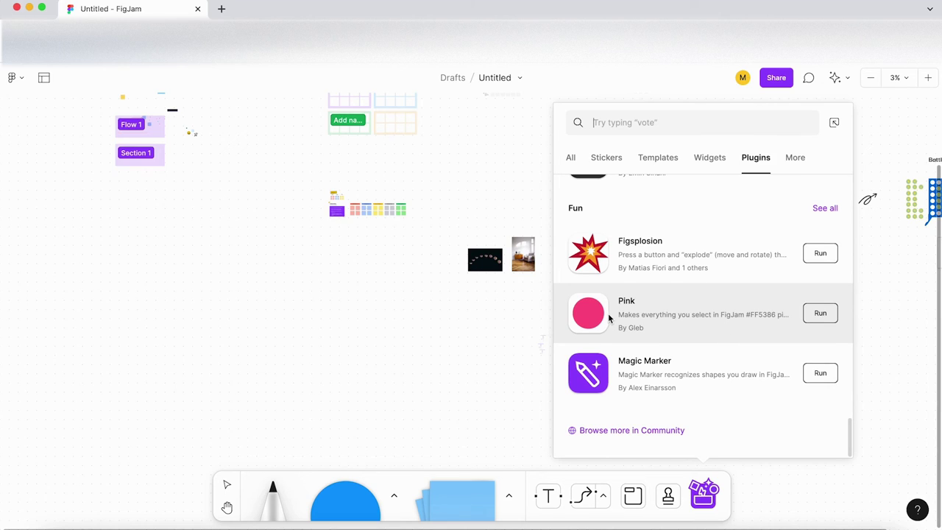
scroll(662, 375, "down", 1)
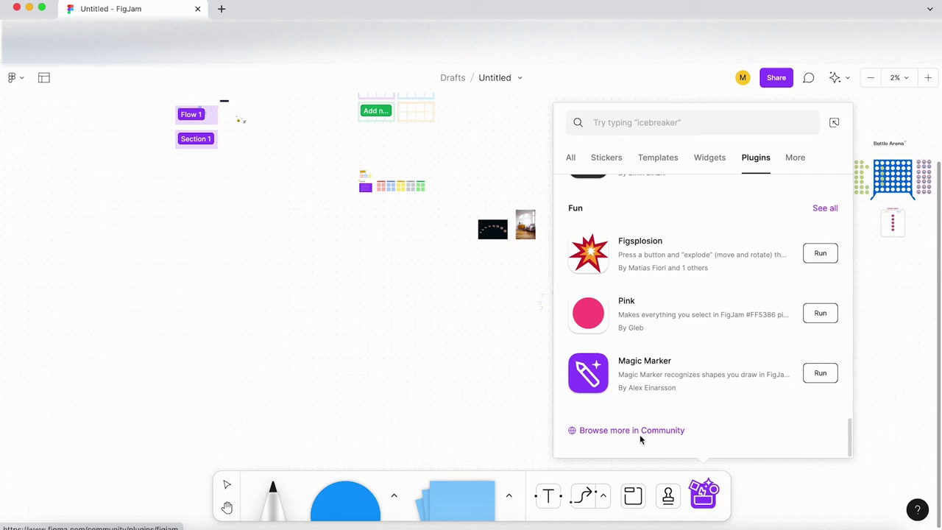
scroll(725, 419, "up", 15)
scroll(724, 418, "up", 2)
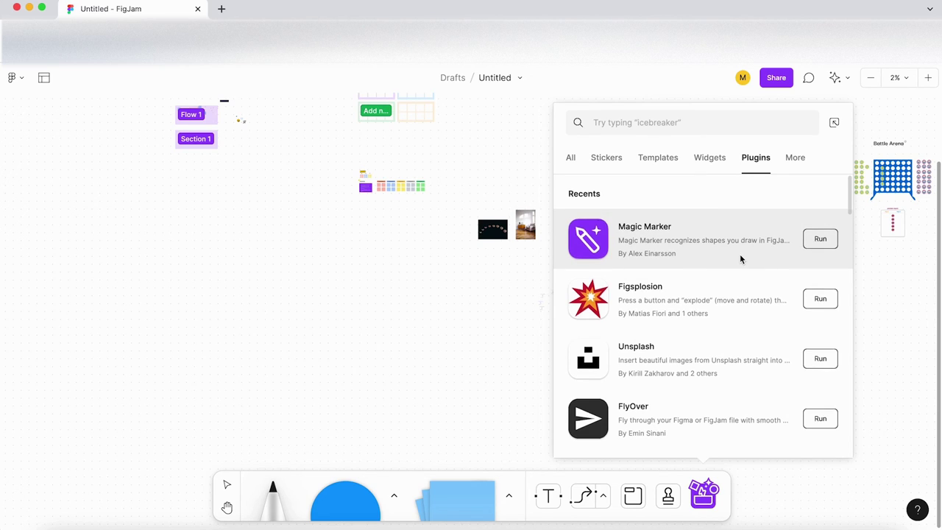
scroll(740, 254, "down", 1)
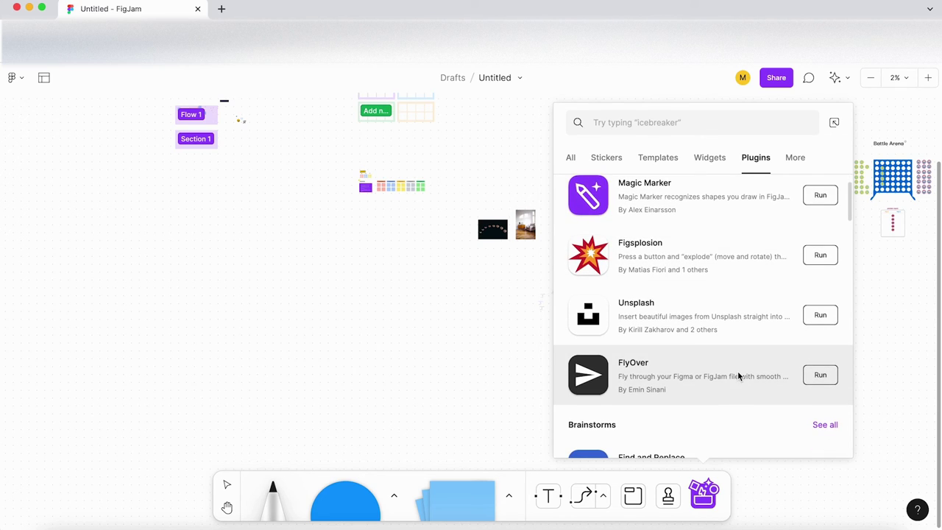